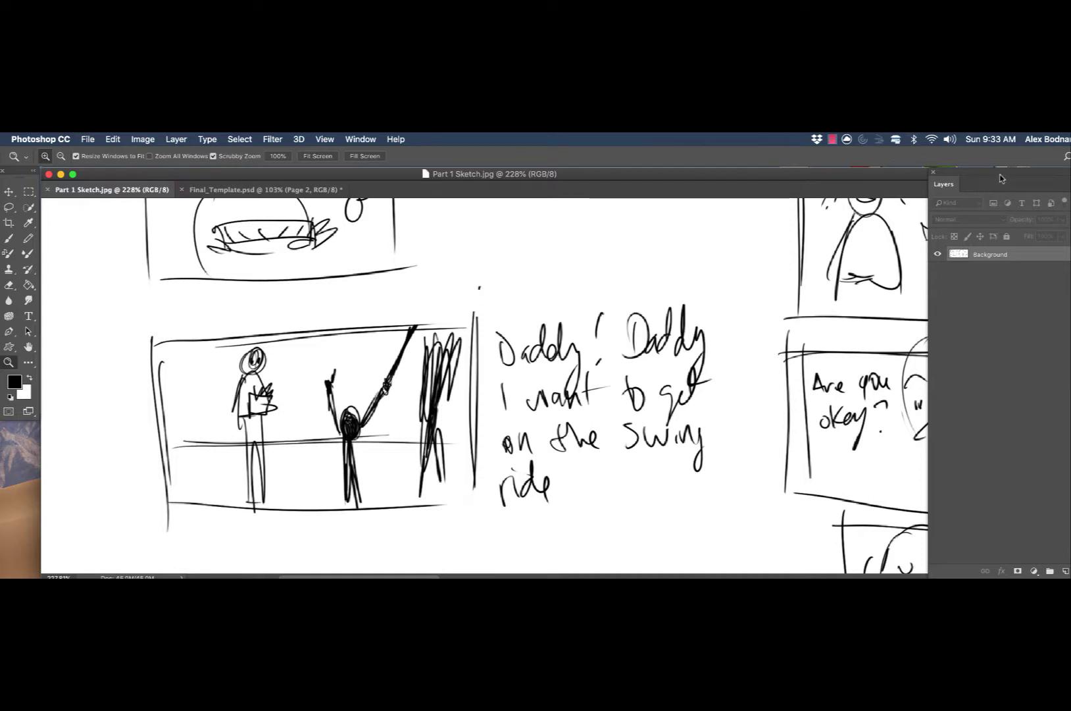
- Resize the document window and reposition the Layers panel so that the two sit side by side
left_click_drag(928, 368, 900, 369)
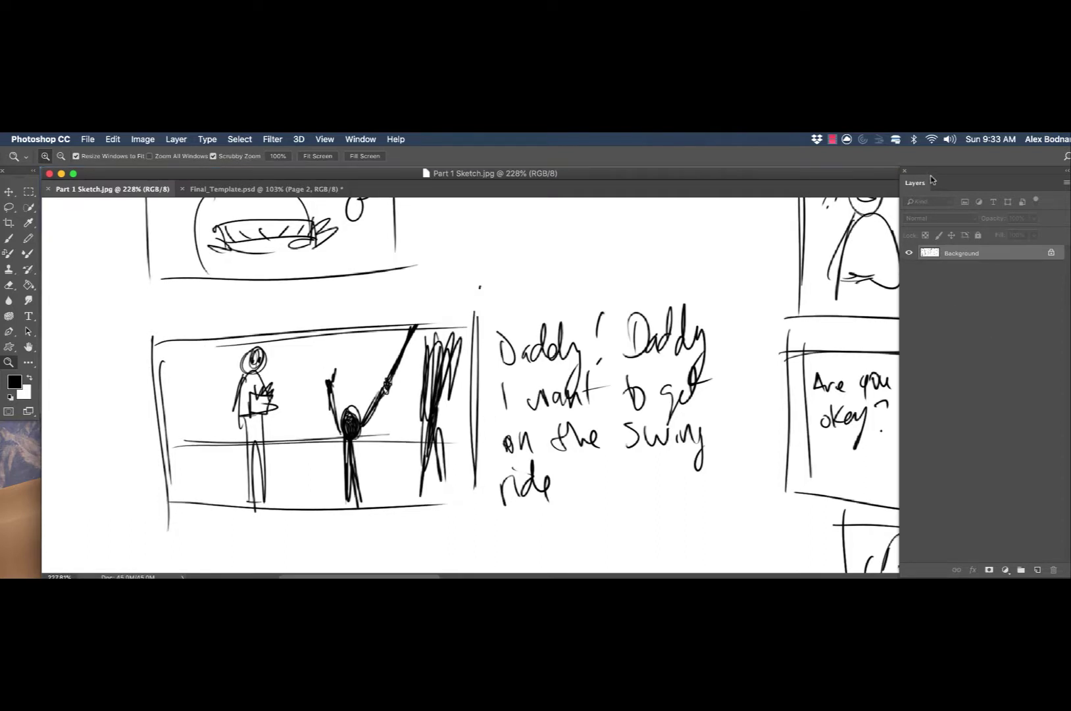
left_click_drag(927, 170, 1030, 194)
left_click_drag(937, 575, 895, 566)
left_click_drag(1022, 193, 932, 172)
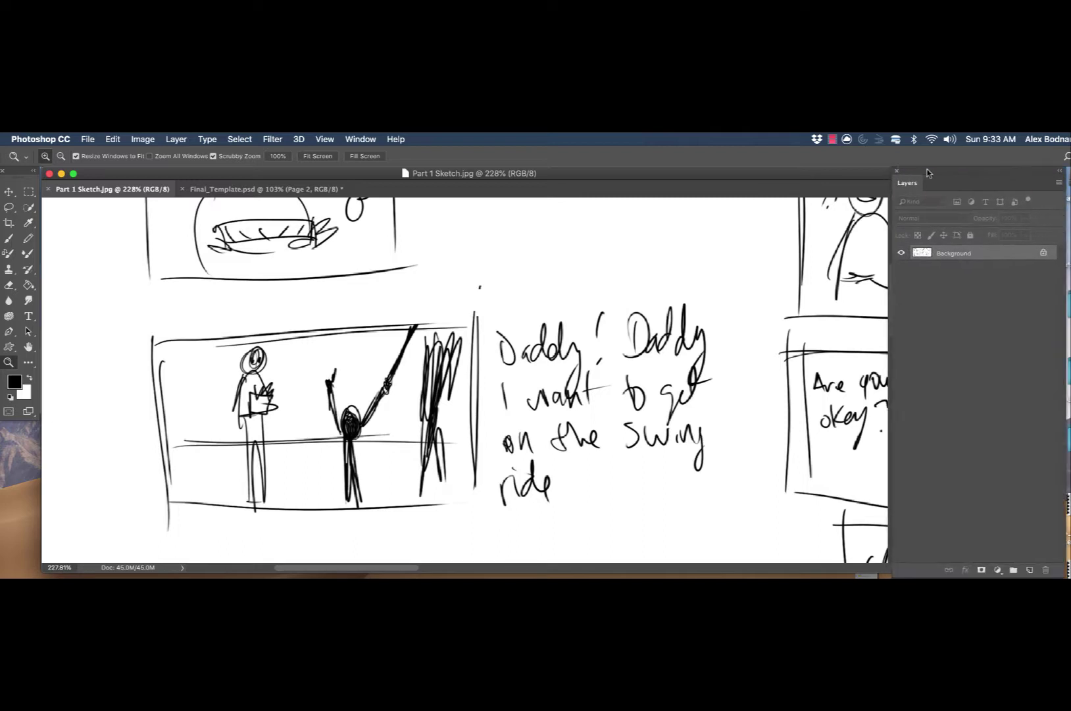
left_click_drag(891, 567, 893, 575)
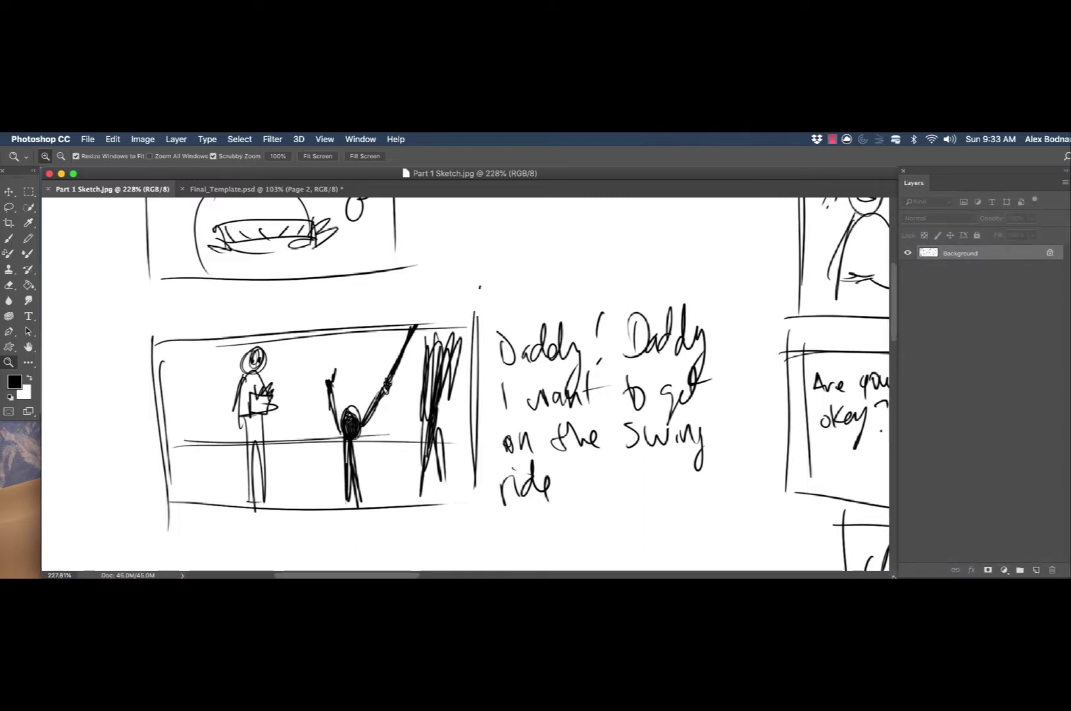
- Lasso the swing-ride panel with the man and child in Part 1 Sketch.jpg and paste it into Final_Template.psd
key("l")
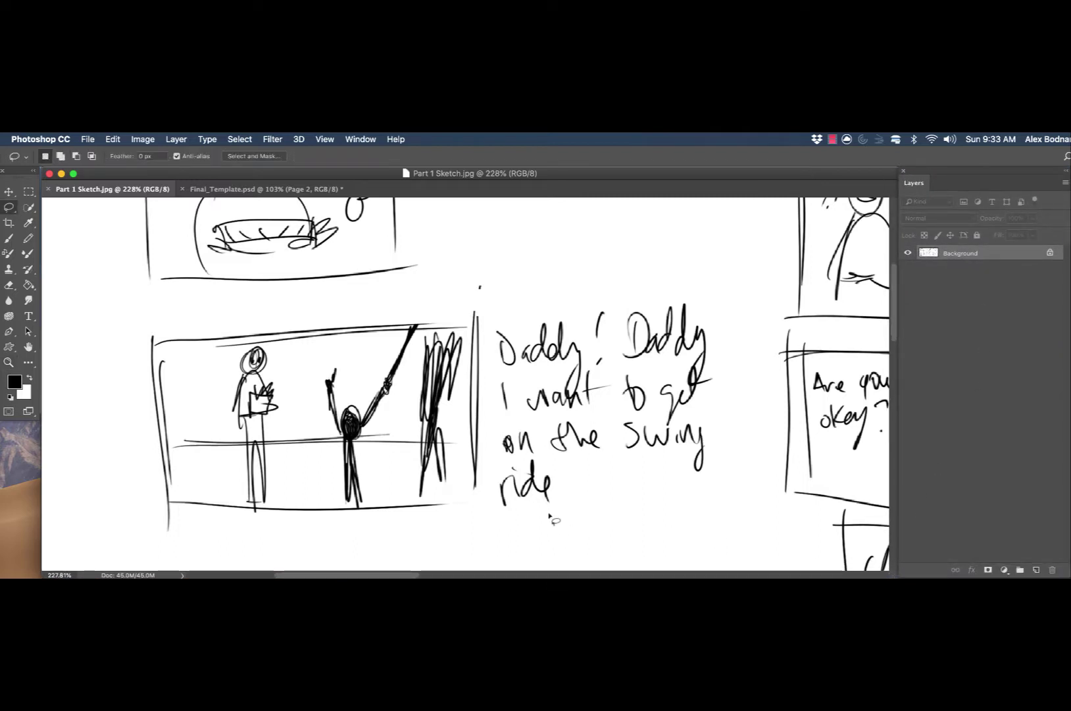
mouse_move(481, 309)
left_mouse_down()
mouse_move(480, 504)
mouse_move(457, 515)
mouse_move(168, 512)
mouse_move(154, 476)
mouse_move(148, 337)
mouse_move(263, 323)
left_mouse_up()
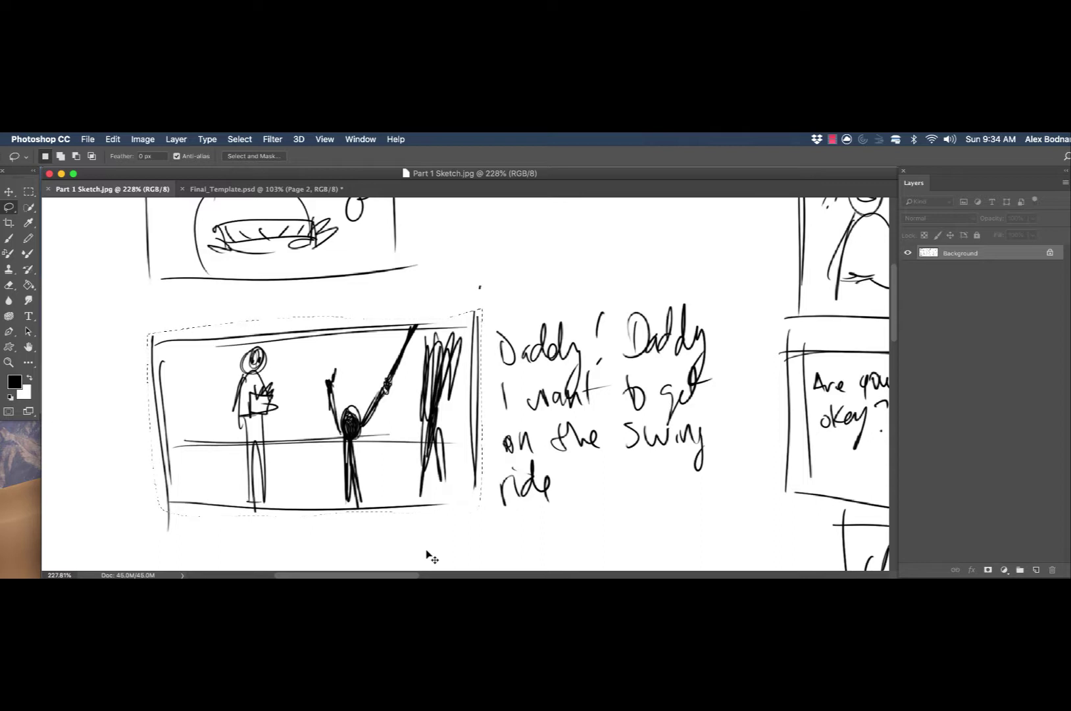
left_click(262, 190)
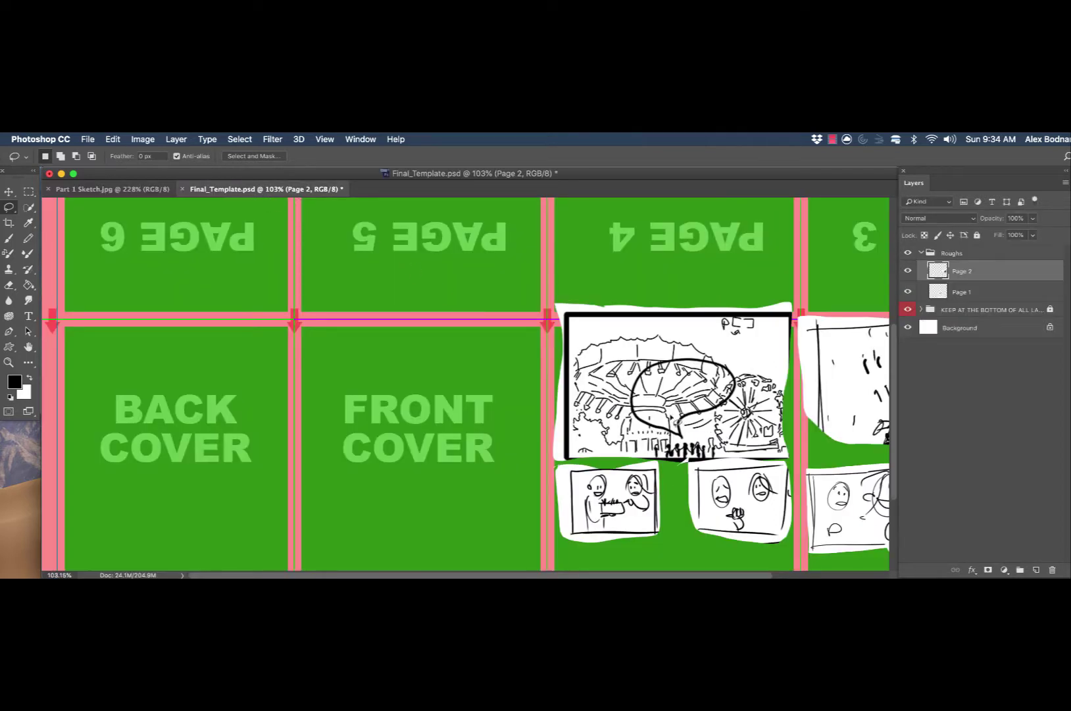
scroll(677, 439, "down", 4)
scroll(678, 439, "right", 5)
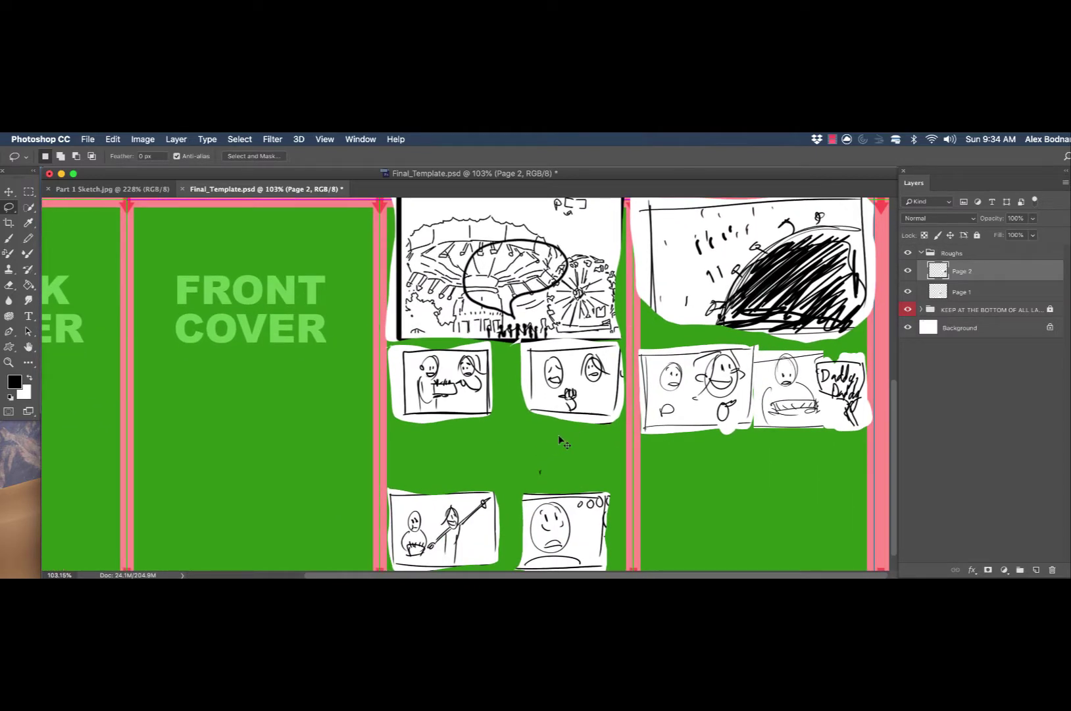
key("super+v")
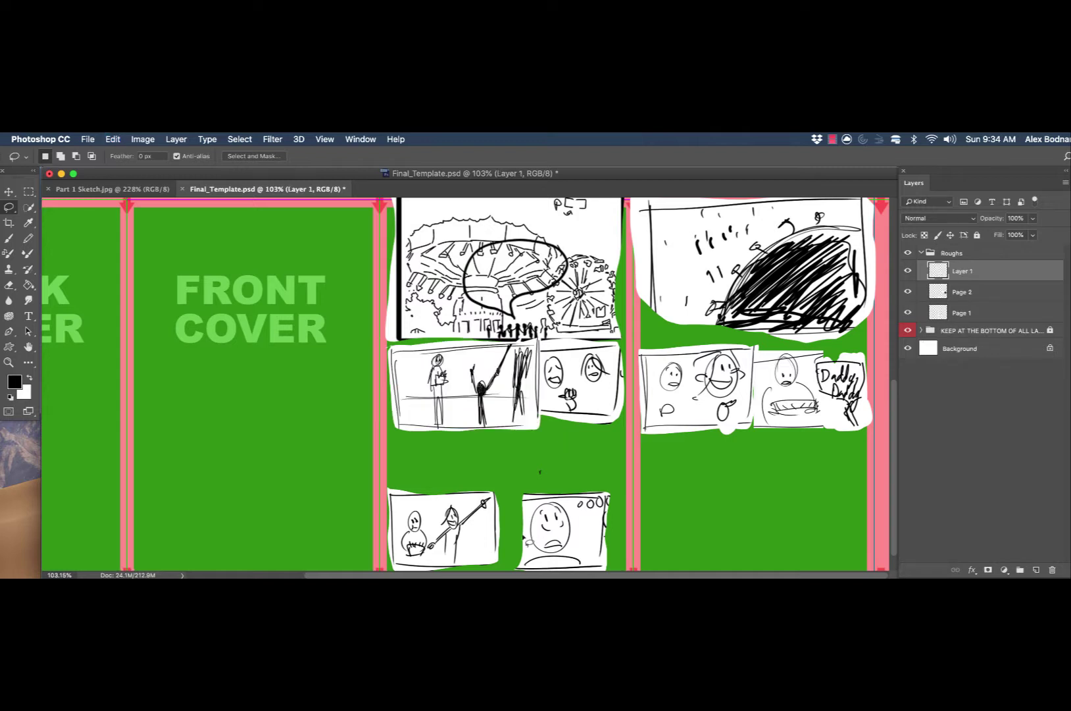
- Move the pasted swing-ride panel to the lower-left corner of page 2, beneath the "Daddy, Daddy" panels
left_click(10, 191)
left_click_drag(495, 413, 746, 517)
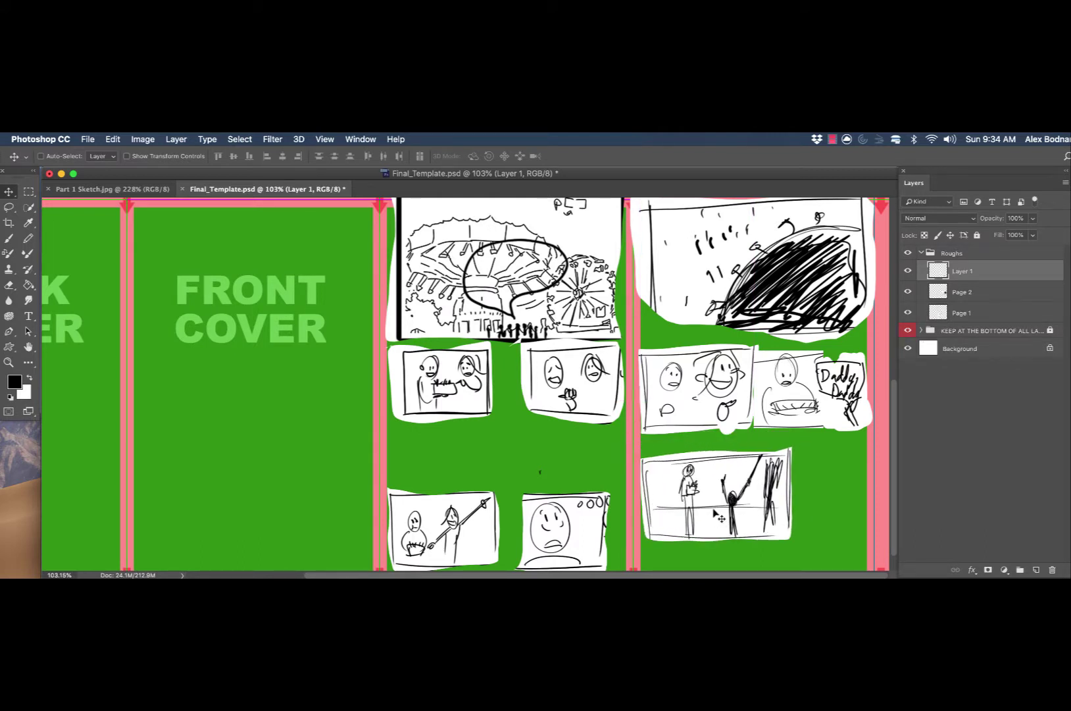
scroll(694, 495, "down", 2)
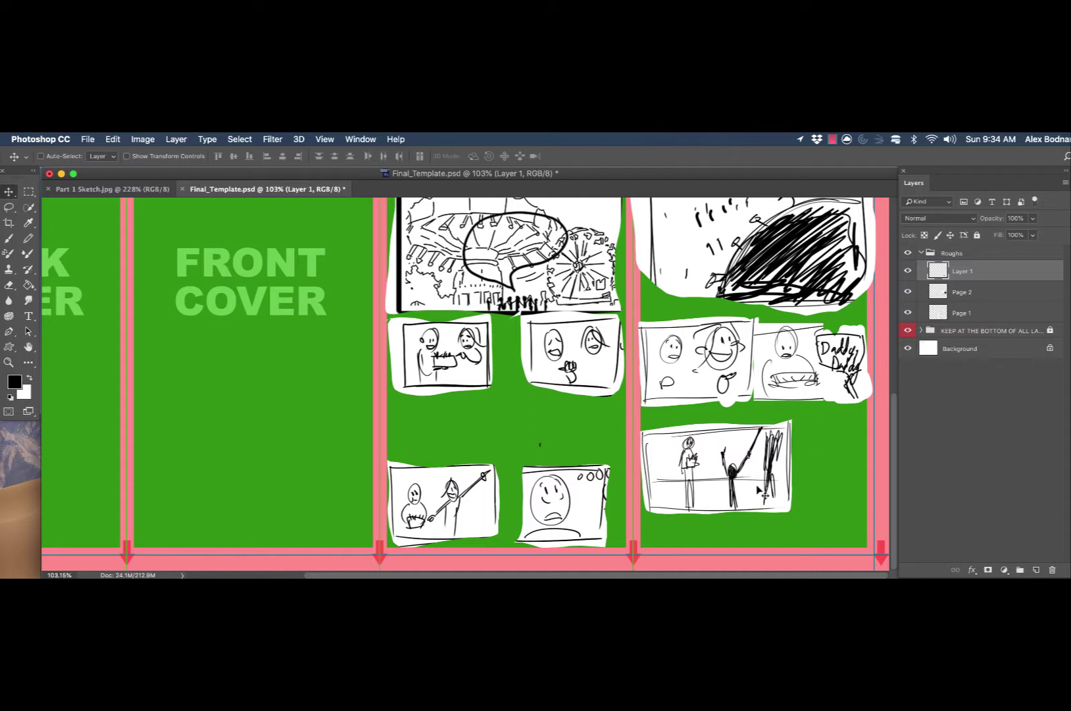
left_click_drag(724, 480, 718, 513)
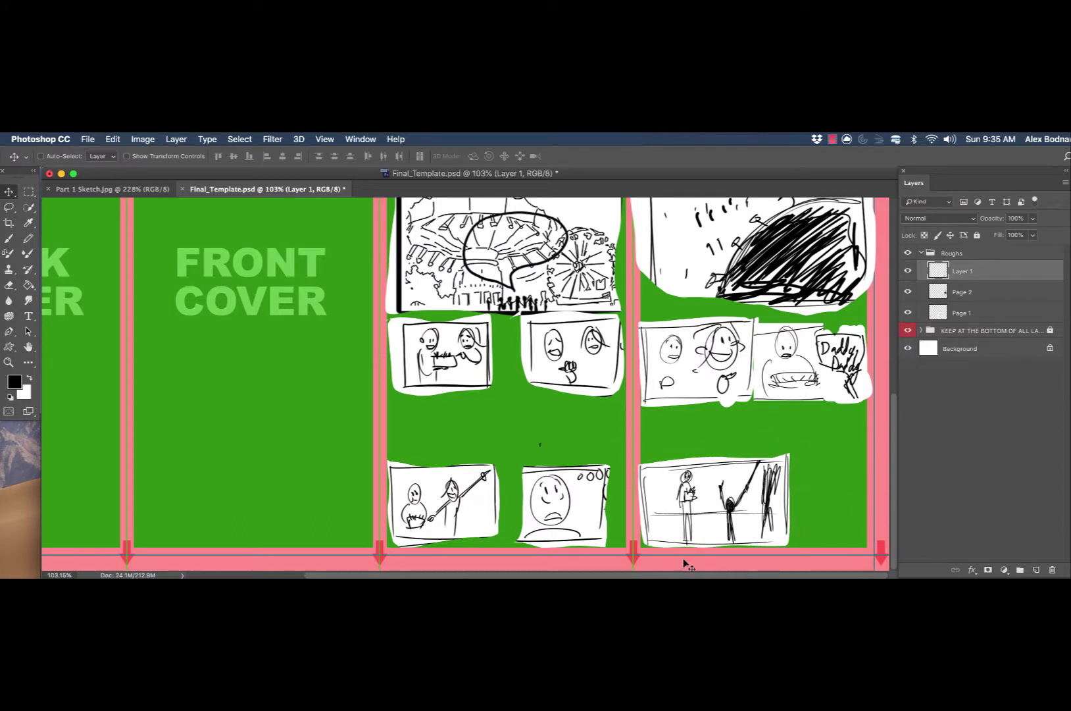
- Check the swing-ride panel's dialogue and the following "Come on!" panel in Part 1 Sketch.jpg, then return to Final_Template.psd
left_click(112, 191)
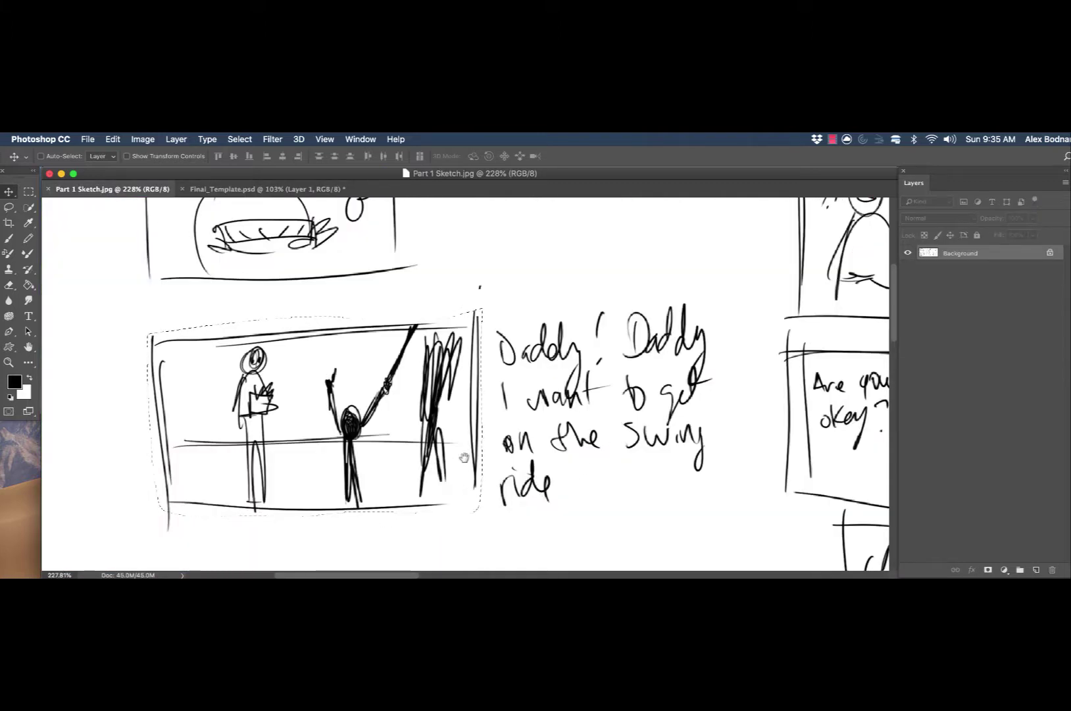
key("ctrl+d")
scroll(516, 448, "down", 1)
scroll(519, 434, "down", 10)
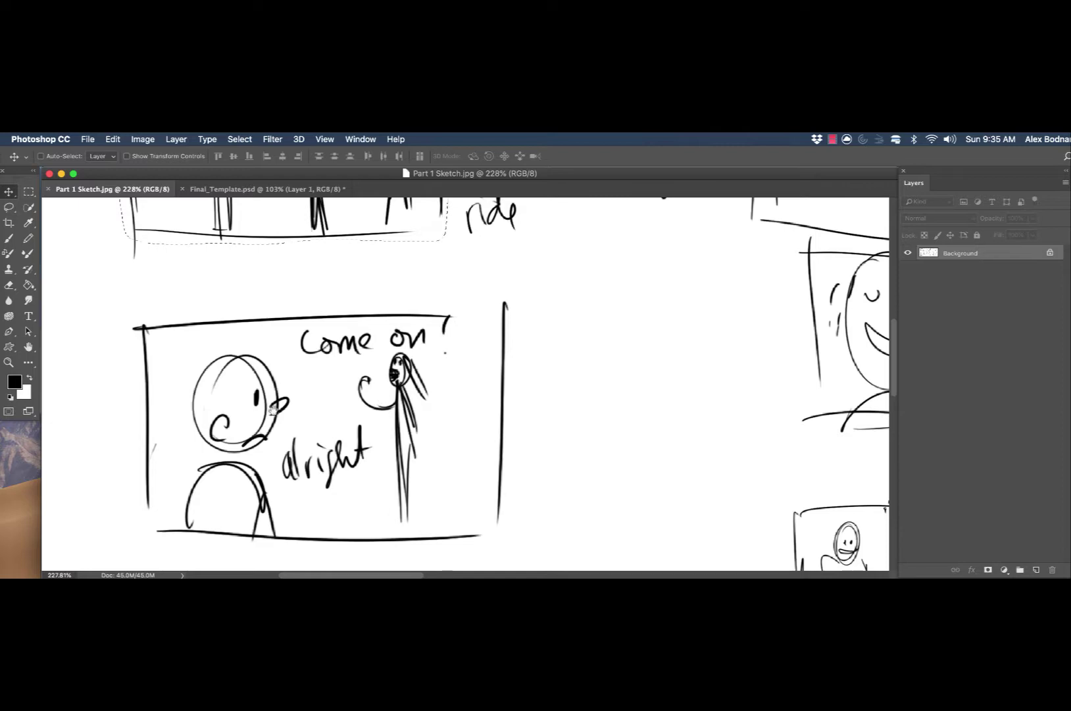
left_click_drag(526, 374, 531, 476)
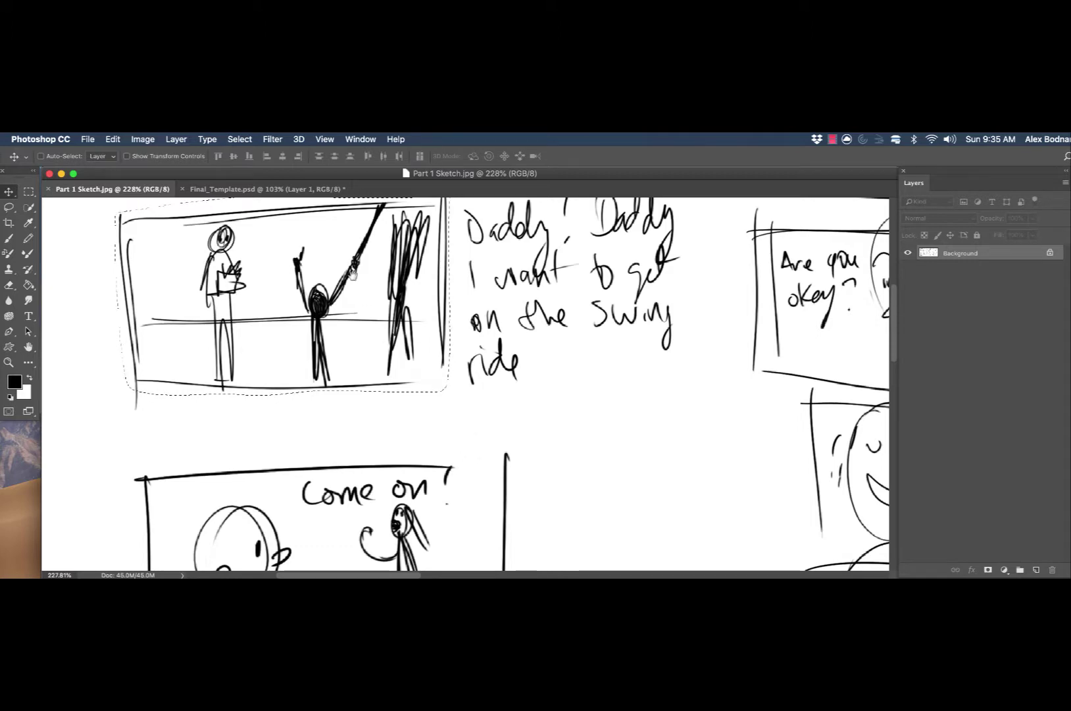
left_click(267, 189)
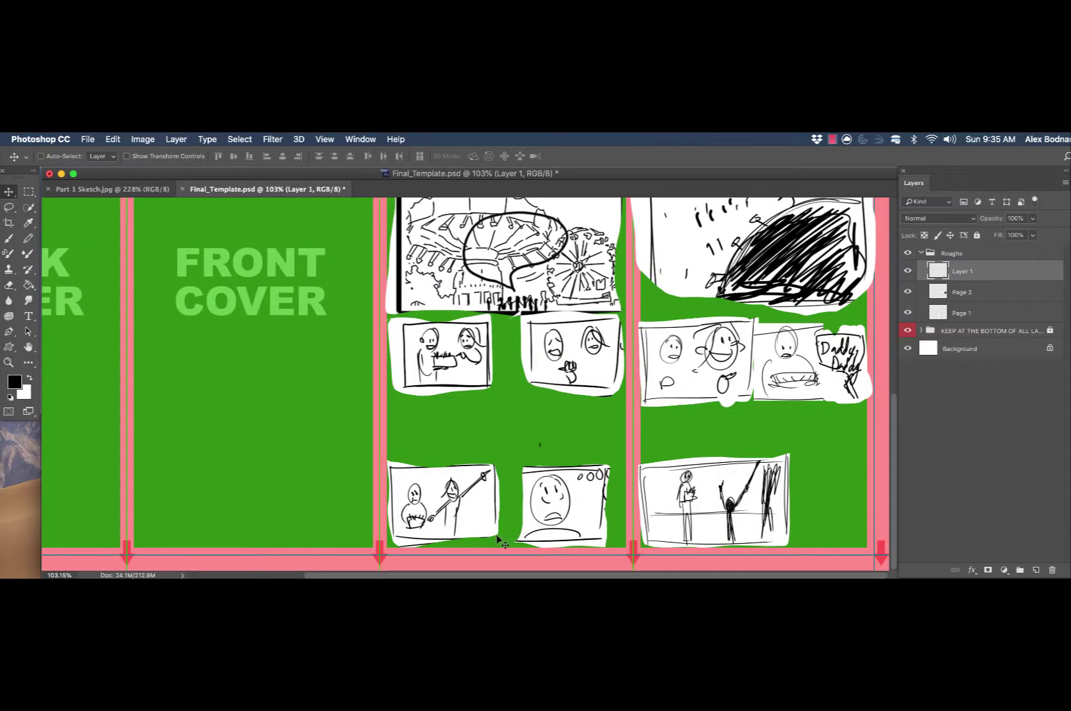
- Paint a white patch with the Brush in the empty space beside the pasted swing-ride panel on page 2
key("b")
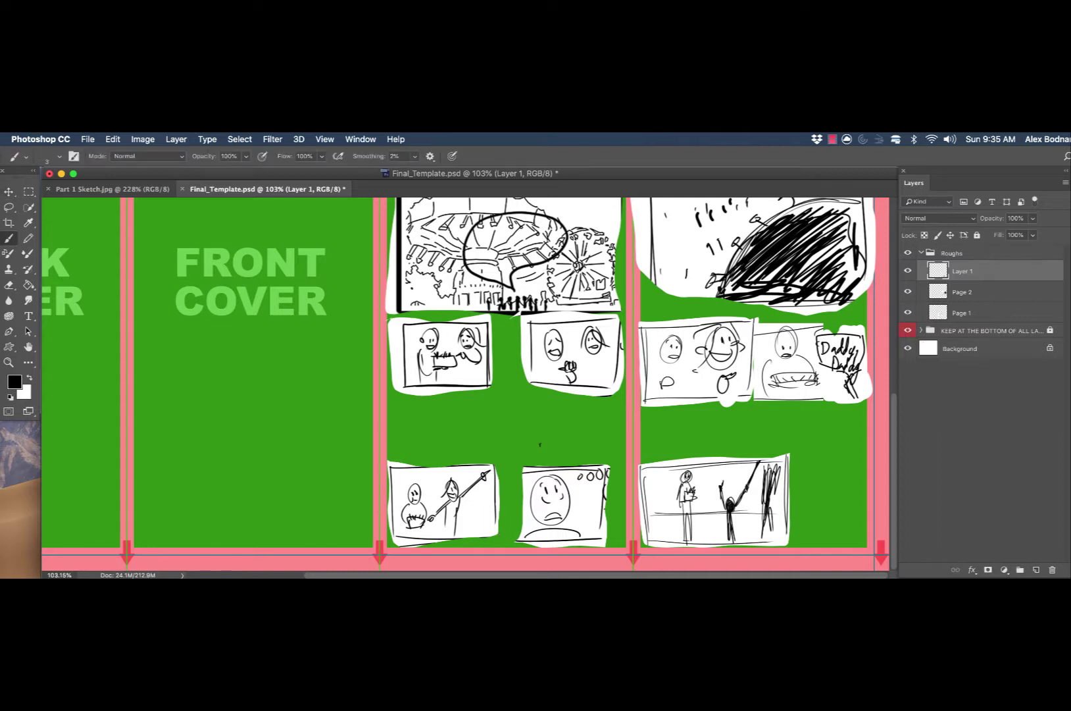
key("x")
mouse_move(794, 459)
left_mouse_down()
mouse_move(795, 533)
mouse_move(814, 458)
mouse_move(855, 466)
mouse_move(802, 474)
mouse_move(858, 486)
mouse_move(811, 506)
mouse_move(797, 536)
mouse_move(842, 540)
mouse_move(823, 501)
mouse_move(833, 537)
mouse_move(848, 486)
mouse_move(856, 519)
mouse_move(849, 472)
mouse_move(859, 536)
mouse_move(804, 541)
mouse_move(851, 529)
left_mouse_up()
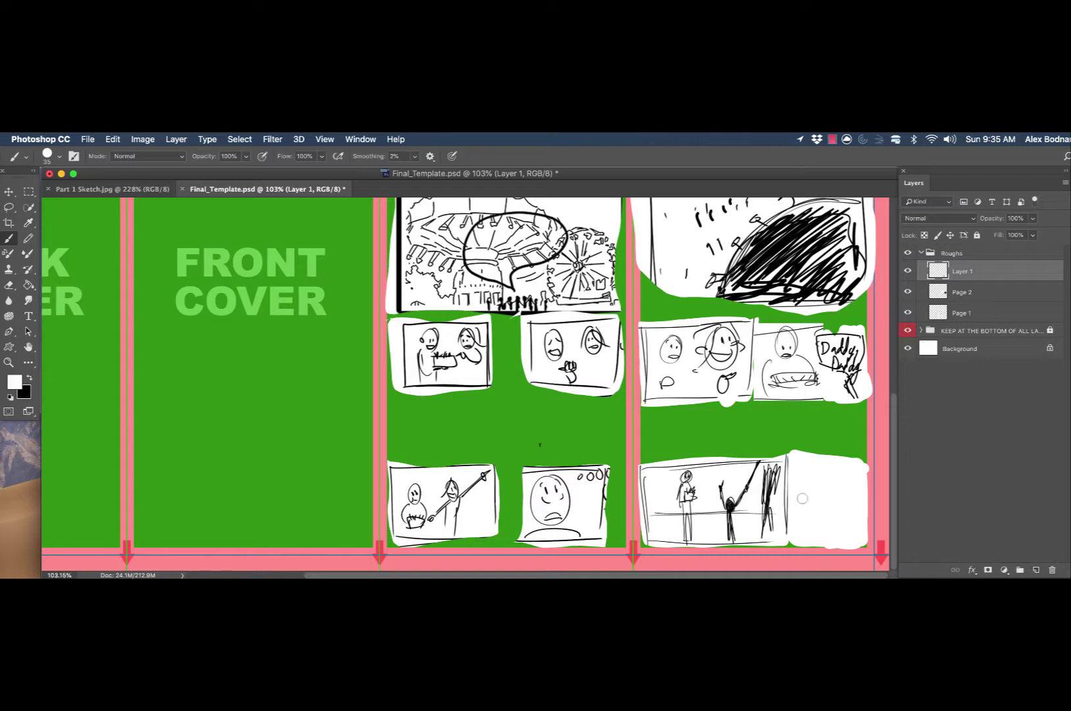
- Sketch the man's oval head and two eyes on the white patch with a thin black brush
key("x")
key("bracketleft")
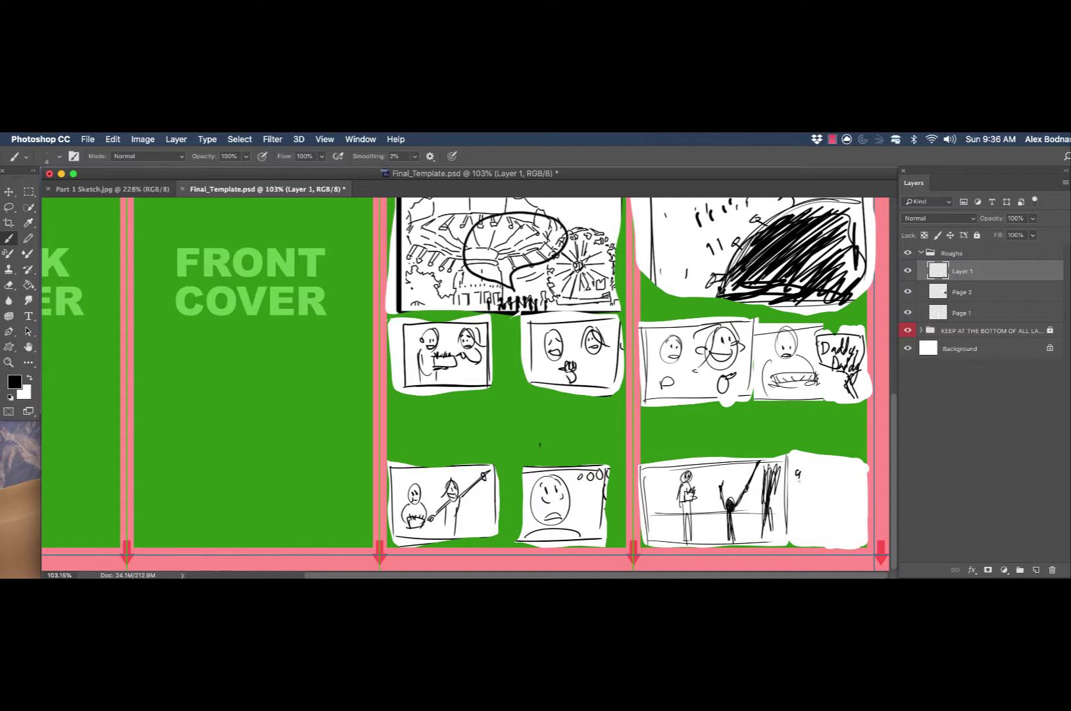
key("super+z")
left_click_drag(819, 465, 821, 467)
left_click_drag(428, 502, 424, 508)
- Draw the man's mouth, shoulders and the food tray he holds in the new page 2 panel
scroll(469, 385, "up", 3)
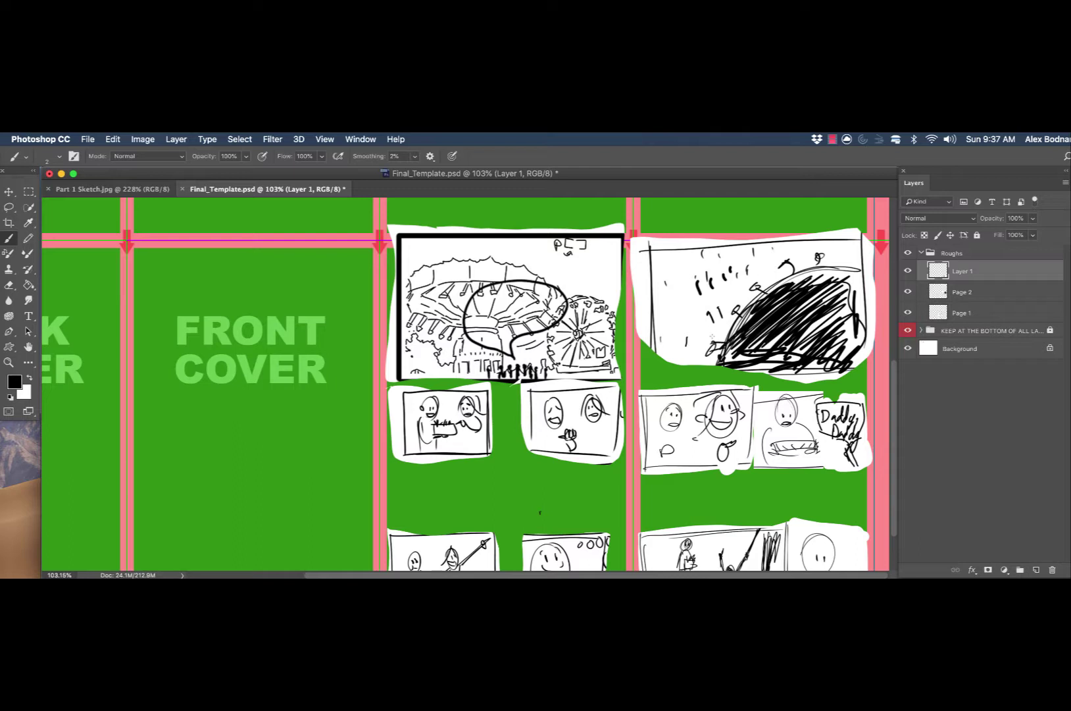
left_click_drag(723, 328, 712, 347)
scroll(690, 456, "down", 3)
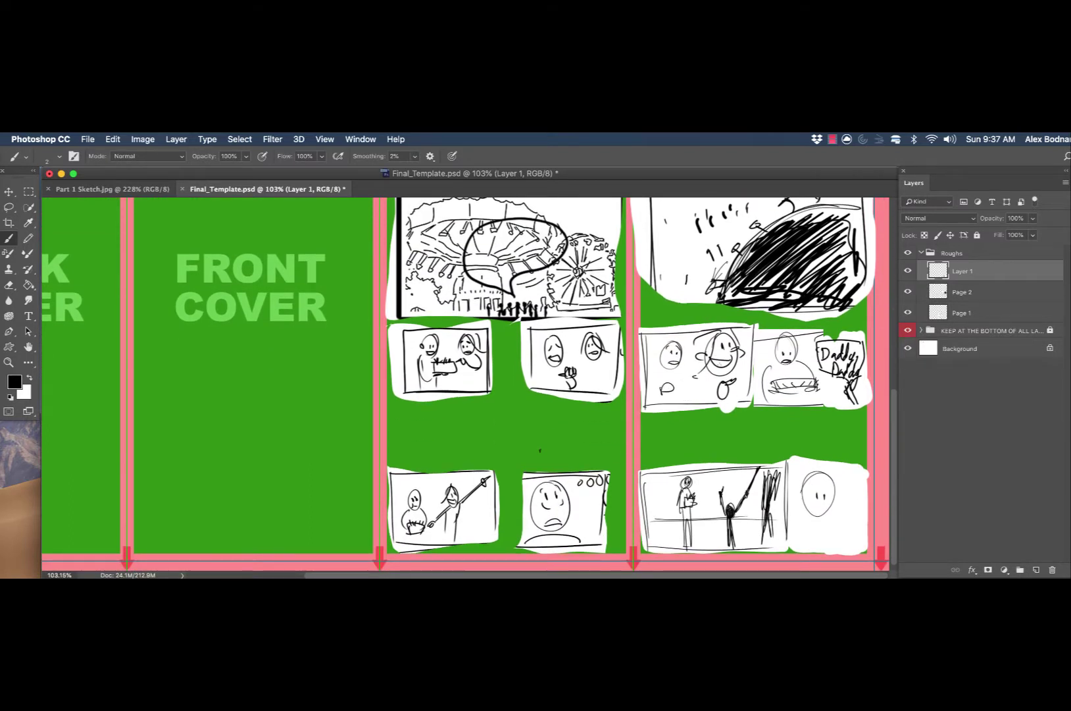
left_click_drag(714, 350, 723, 351)
mouse_move(818, 505)
left_mouse_down()
mouse_move(827, 510)
mouse_move(792, 535)
mouse_move(822, 516)
mouse_move(841, 551)
mouse_move(848, 545)
mouse_move(828, 531)
left_mouse_up()
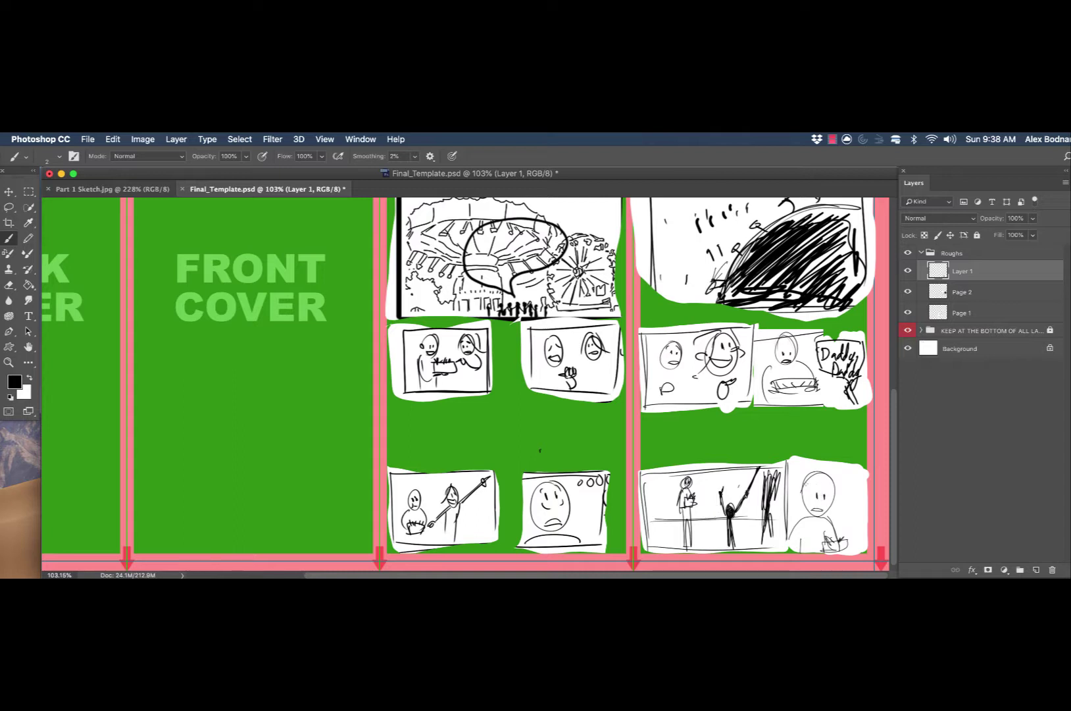
left_click_drag(803, 485, 815, 483)
left_click_drag(826, 491, 827, 496)
- Rotate the canvas 180° and look over the upright pages 3 to 6 of the template
left_click(144, 142)
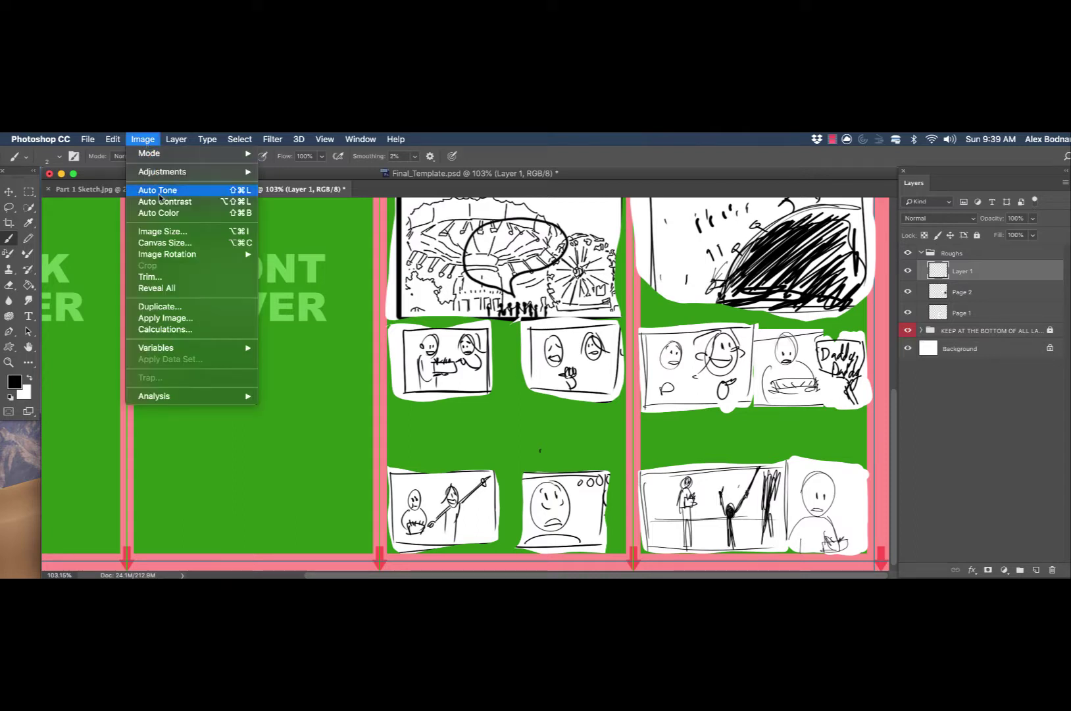
mouse_move(182, 256)
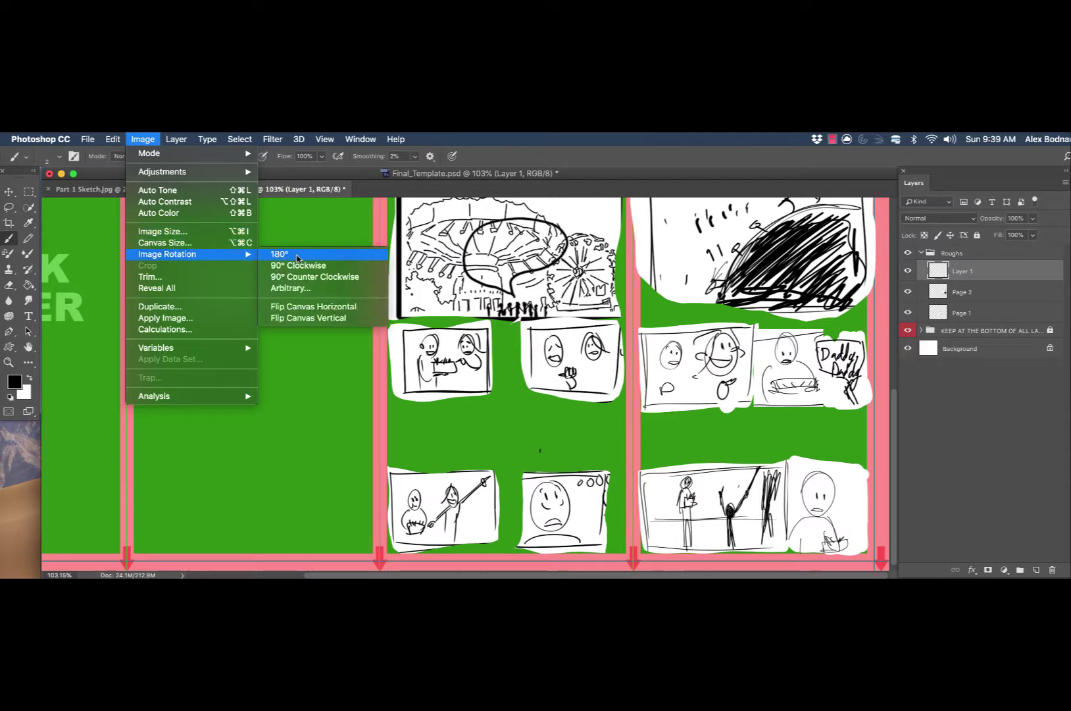
left_click(302, 257)
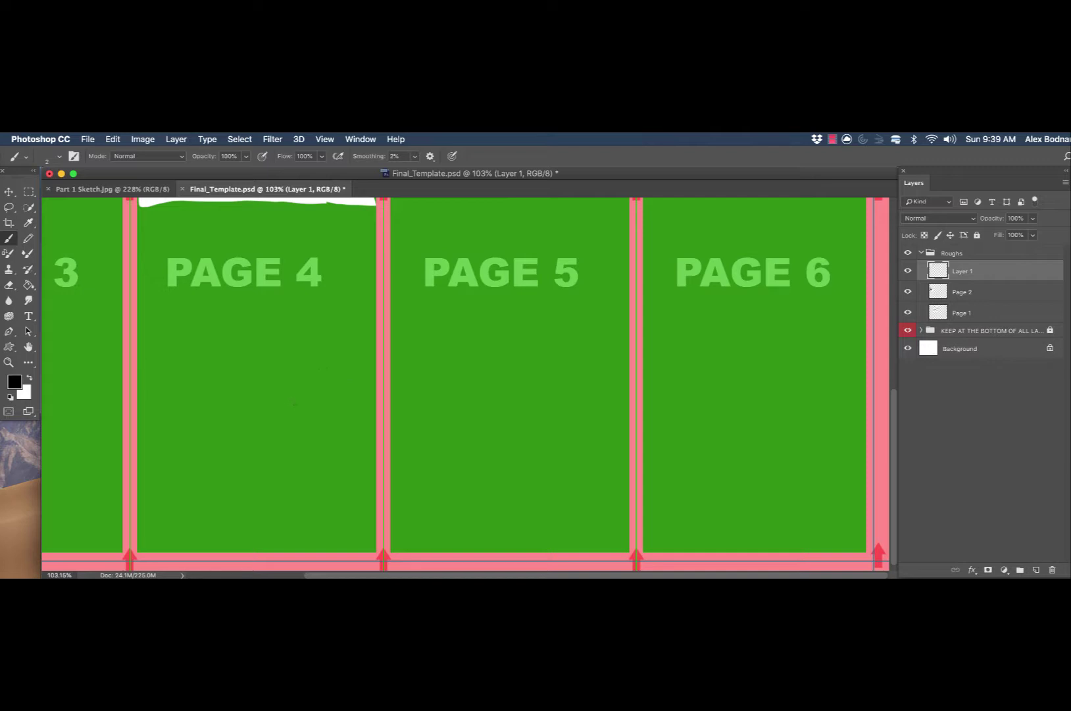
key("z")
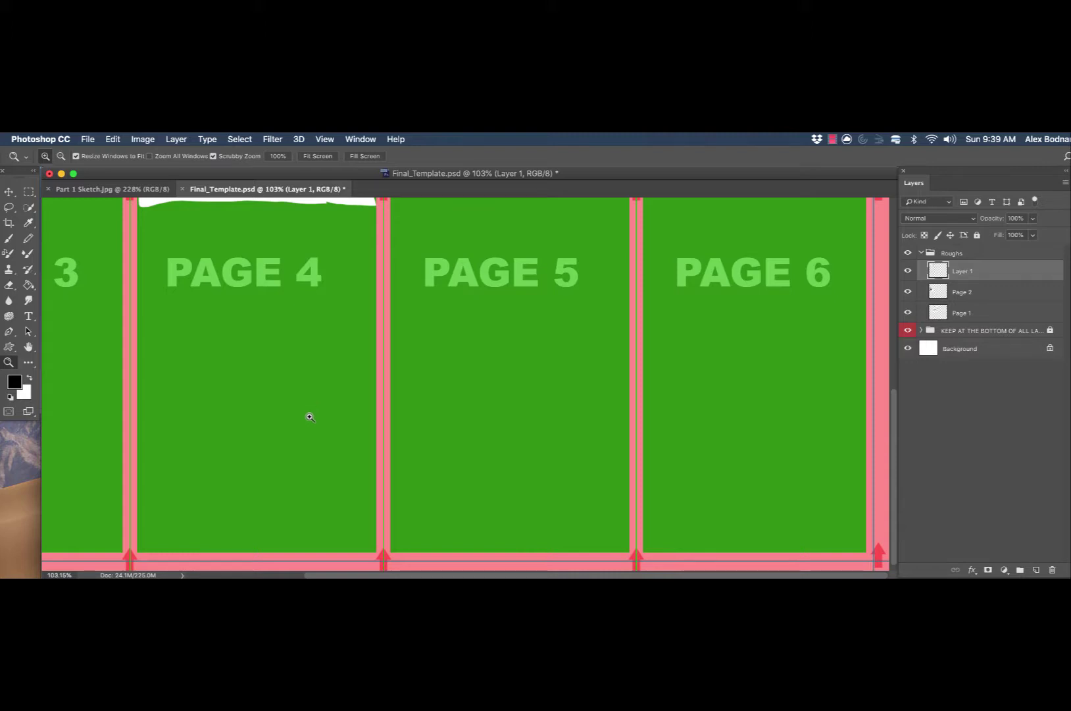
key("alt")
left_click_drag(521, 407, 493, 412)
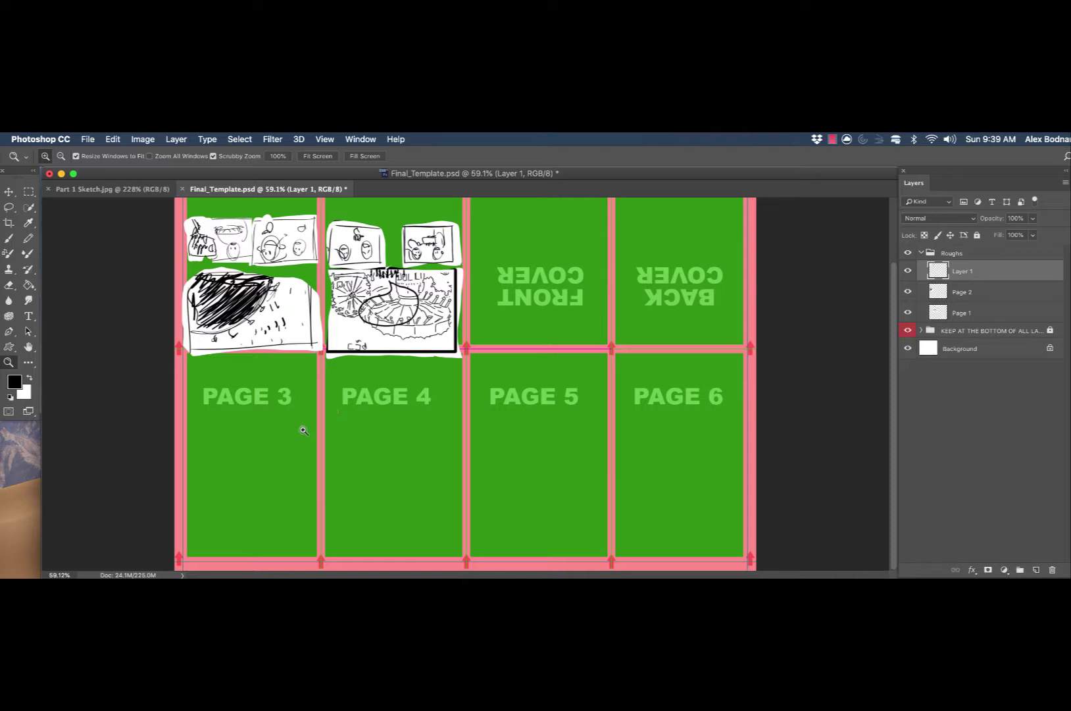
scroll(329, 402, "up", 4)
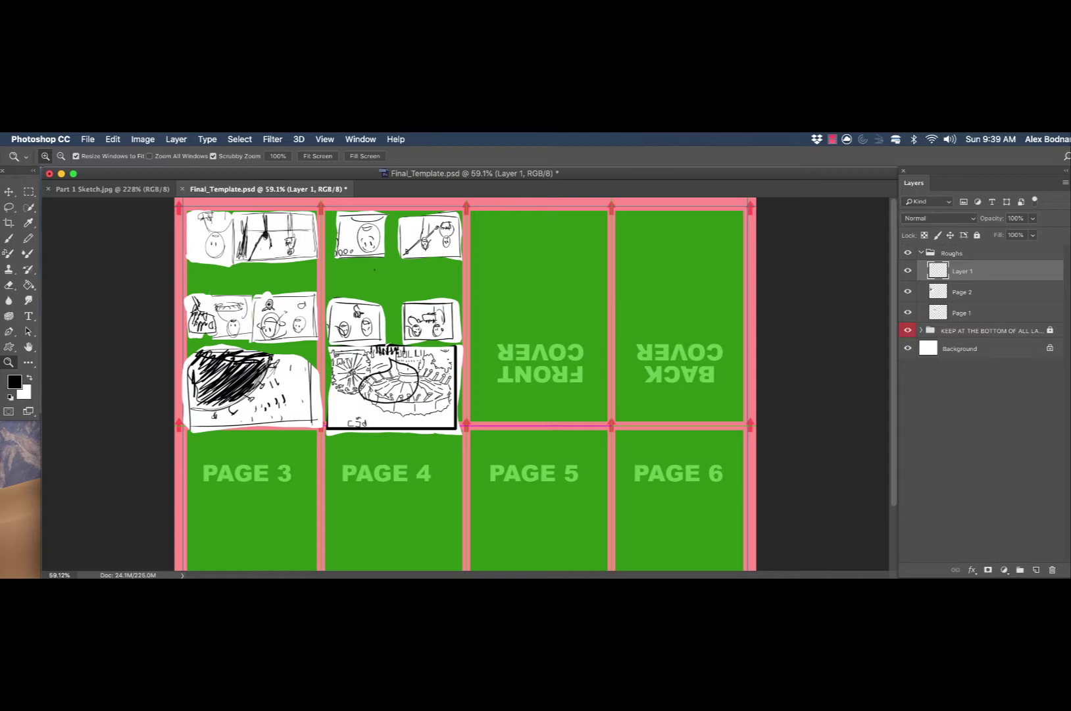
- Rotate the canvas by 180° again to bring the cover and rough pages upright
left_click(143, 139)
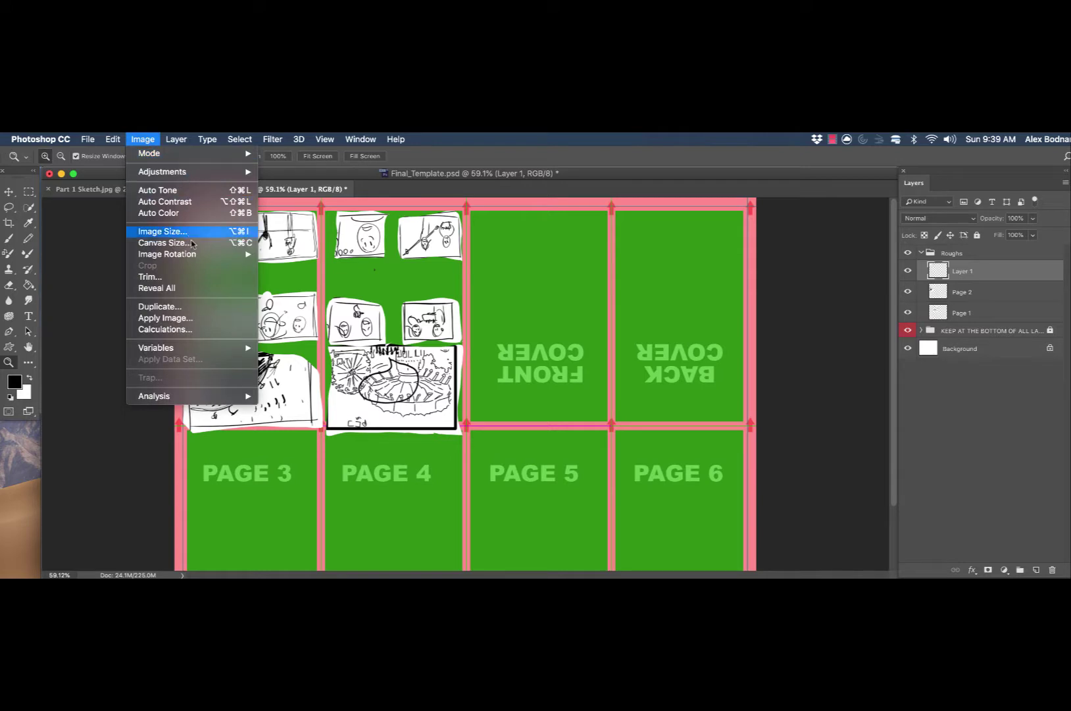
mouse_move(191, 256)
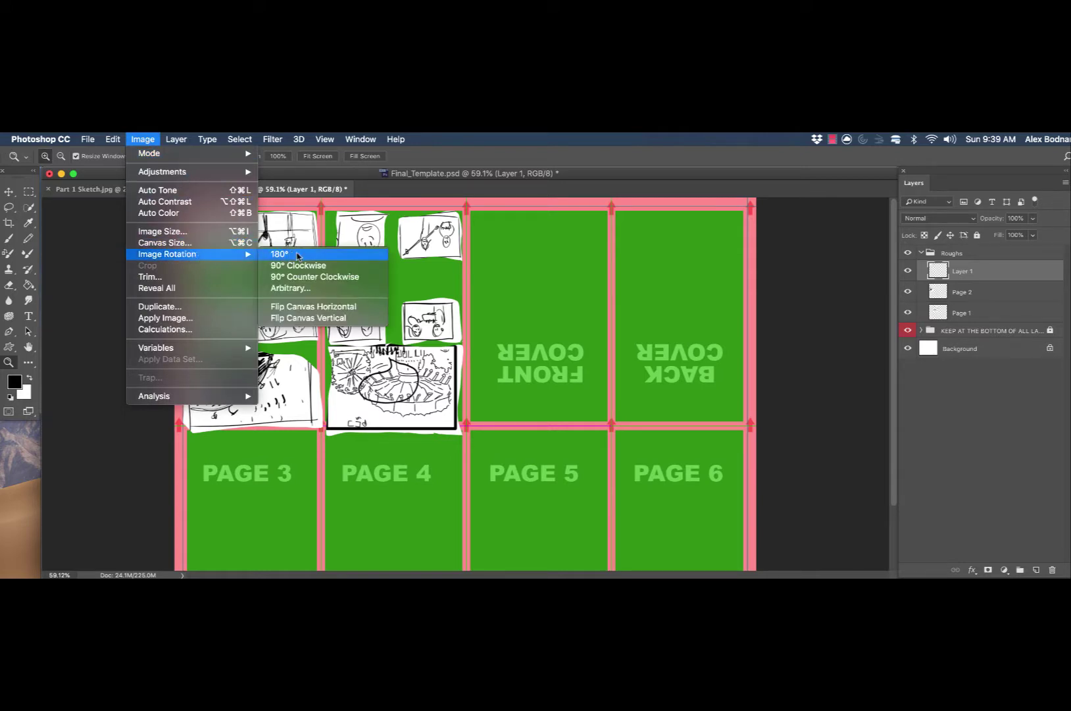
left_click(294, 255)
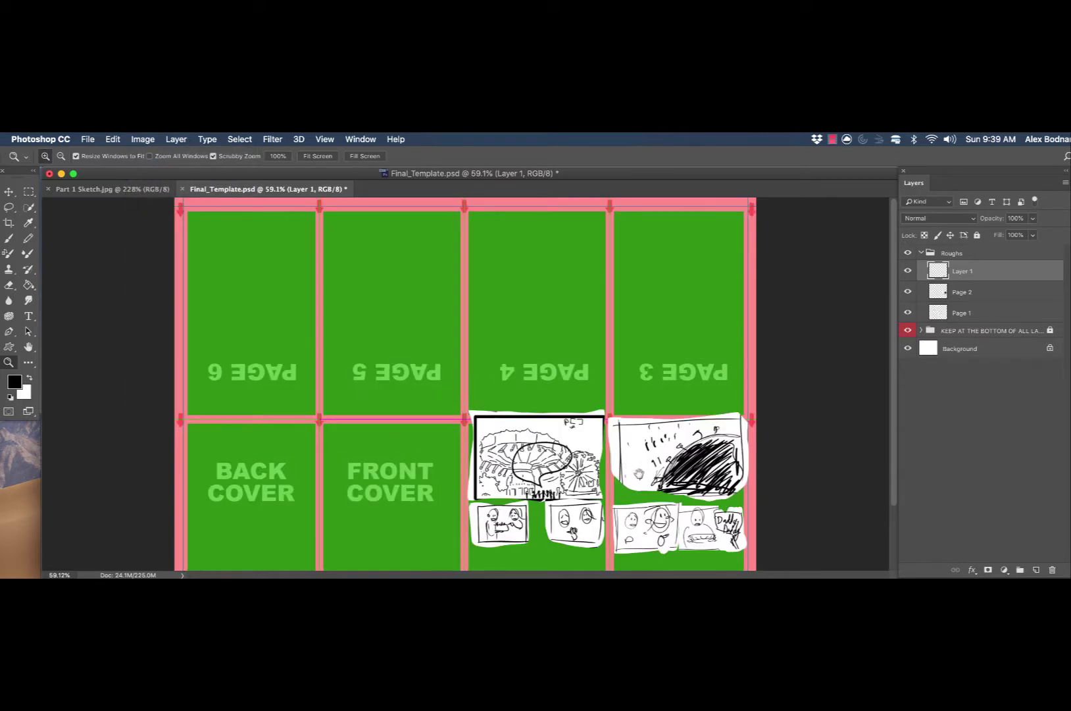
- Clear the man's eyes and mouth from the new page 2 panel, leaving the face blank white
scroll(452, 378, "down", 3)
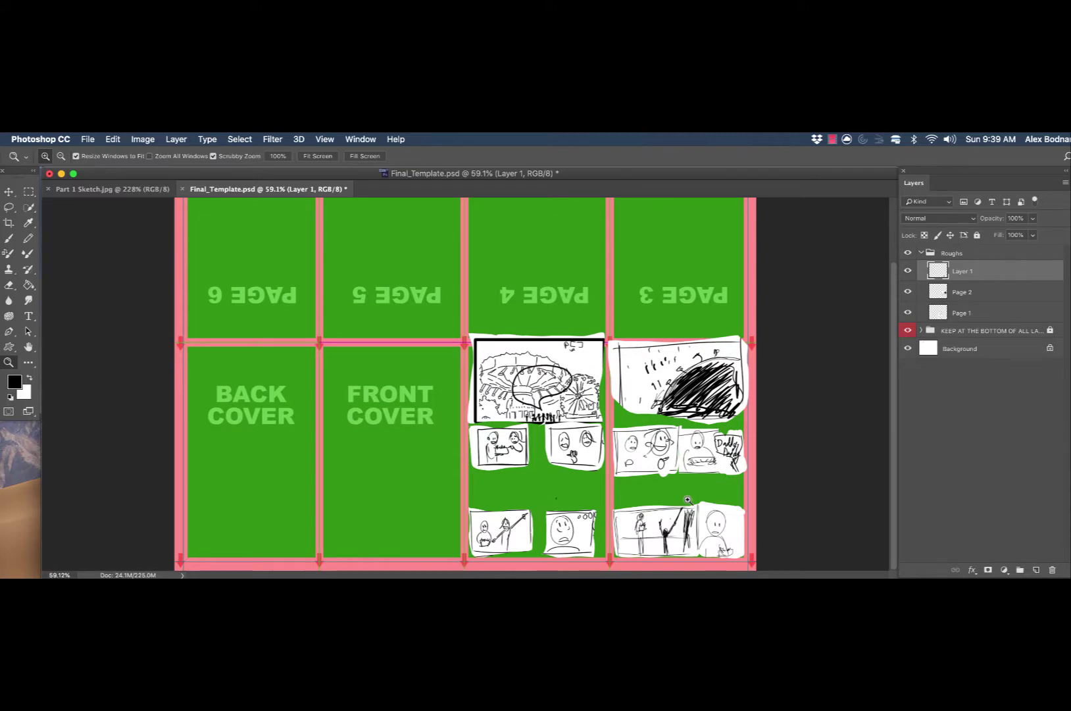
left_click_drag(667, 498, 712, 494)
left_click_drag(678, 479, 550, 361)
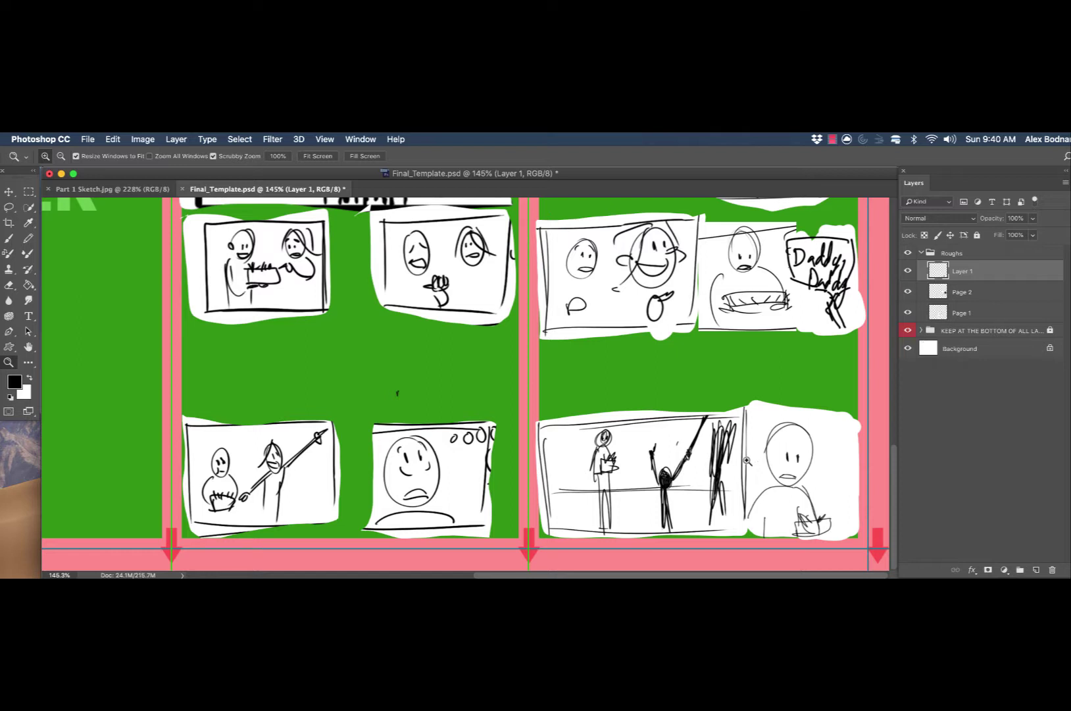
key("e")
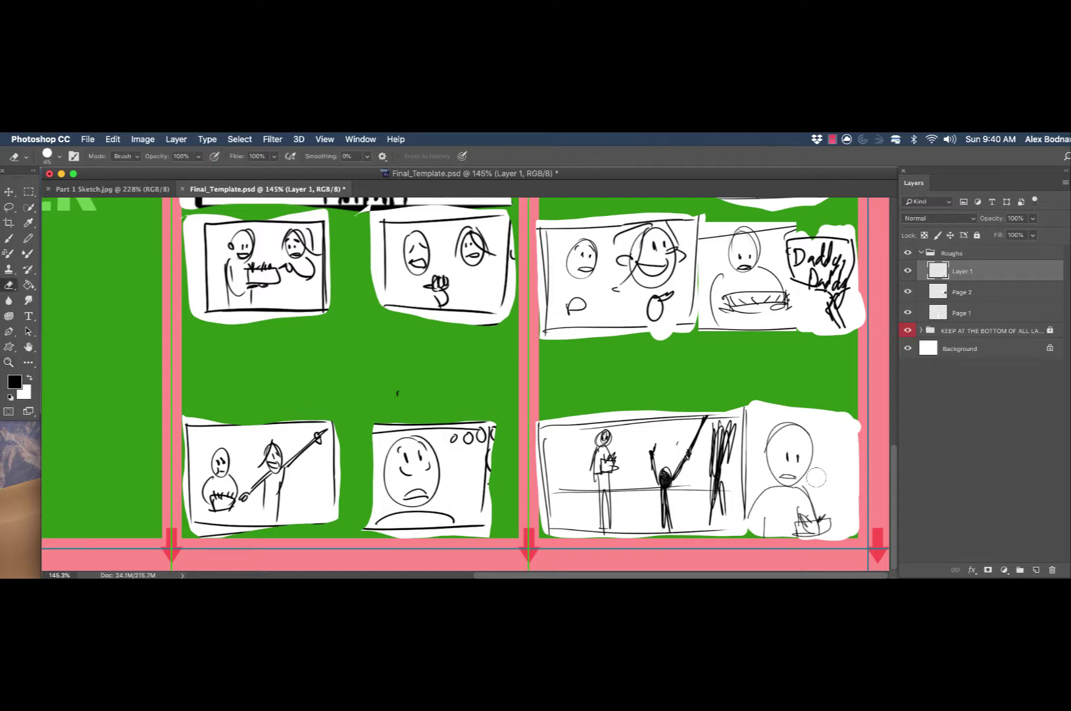
key("bracketleft")
key("bracketleft")
key("bracketleft")
key("bracketleft")
key("bracketleft")
key("bracketleft")
mouse_move(788, 475)
left_mouse_down()
mouse_move(778, 477)
mouse_move(787, 452)
mouse_move(788, 466)
left_mouse_up()
key("b")
key("x")
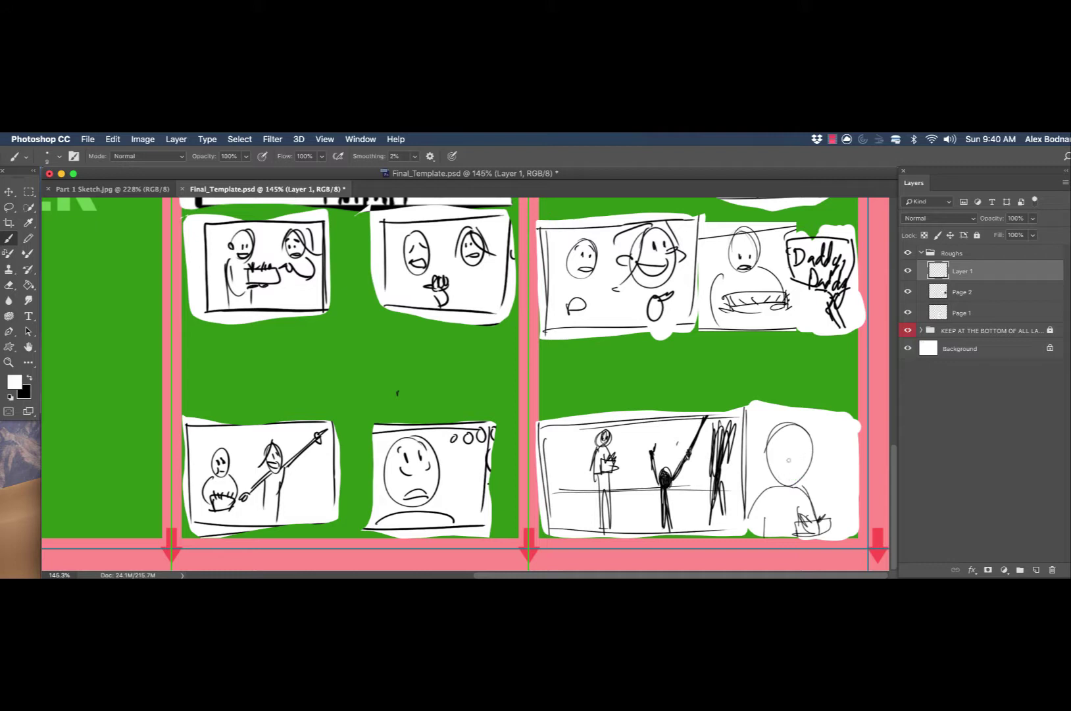
- Redraw the man's eyes and mouth in black with the eyes set toward one side, undoing unwanted strokes
key("x")
key("super+z")
key("super+z")
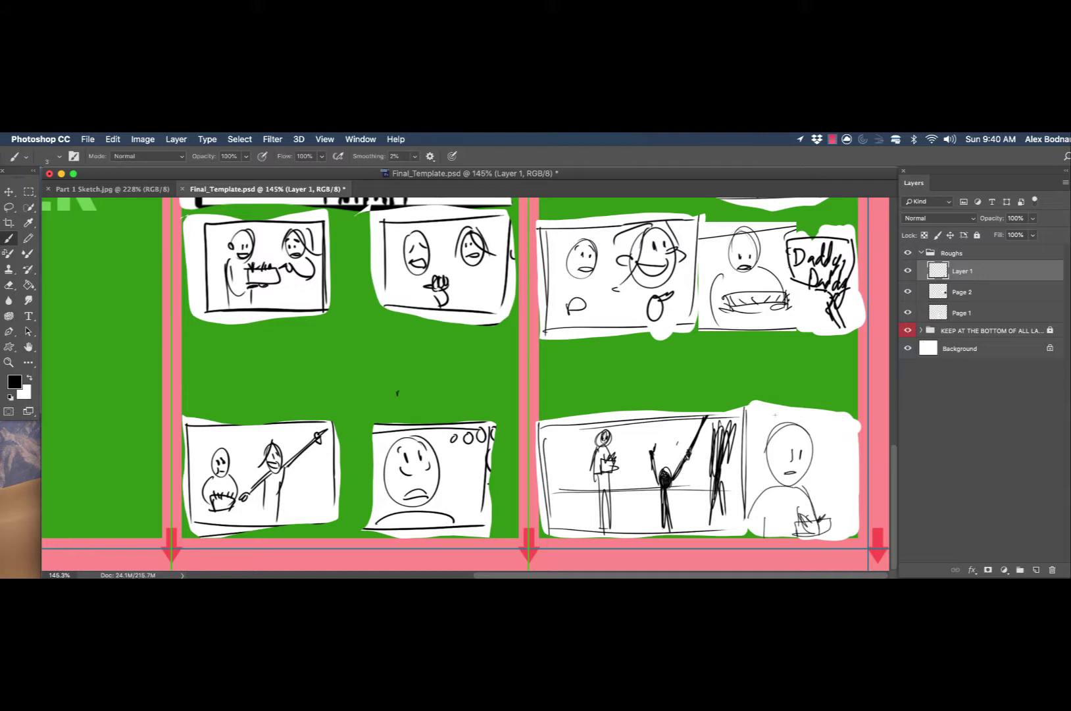
- Draw a black border around the new page 2 panel and add a "Come on" speech balloon beside the man's head
mouse_move(748, 409)
left_mouse_down()
mouse_move(847, 409)
mouse_move(831, 440)
mouse_move(827, 418)
mouse_move(868, 421)
left_mouse_up()
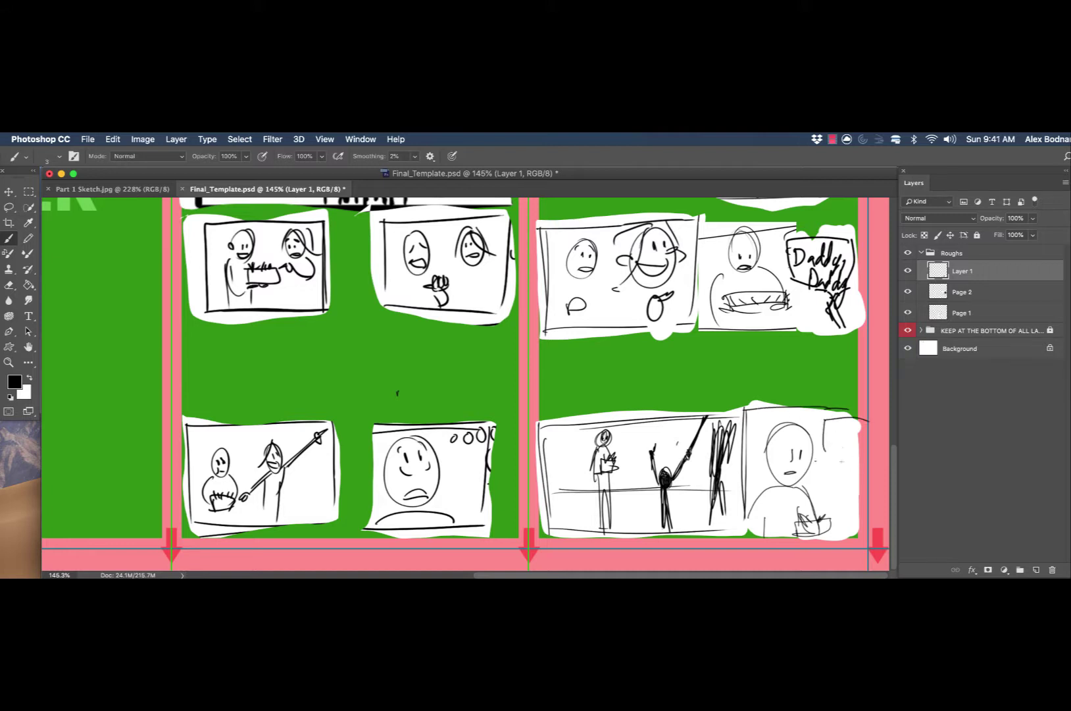
left_click_drag(823, 460, 858, 454)
- Rotate the canvas 180° to bring pages 3 to 6 upright, ready for placing panels on page 3
left_click(145, 141)
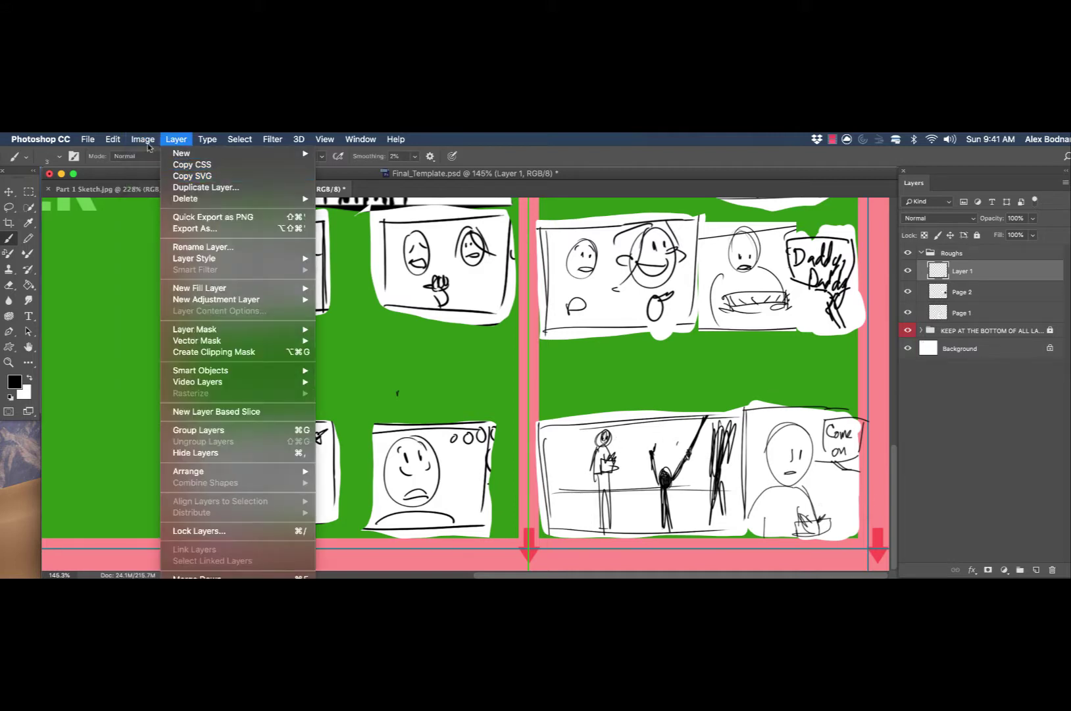
mouse_move(187, 254)
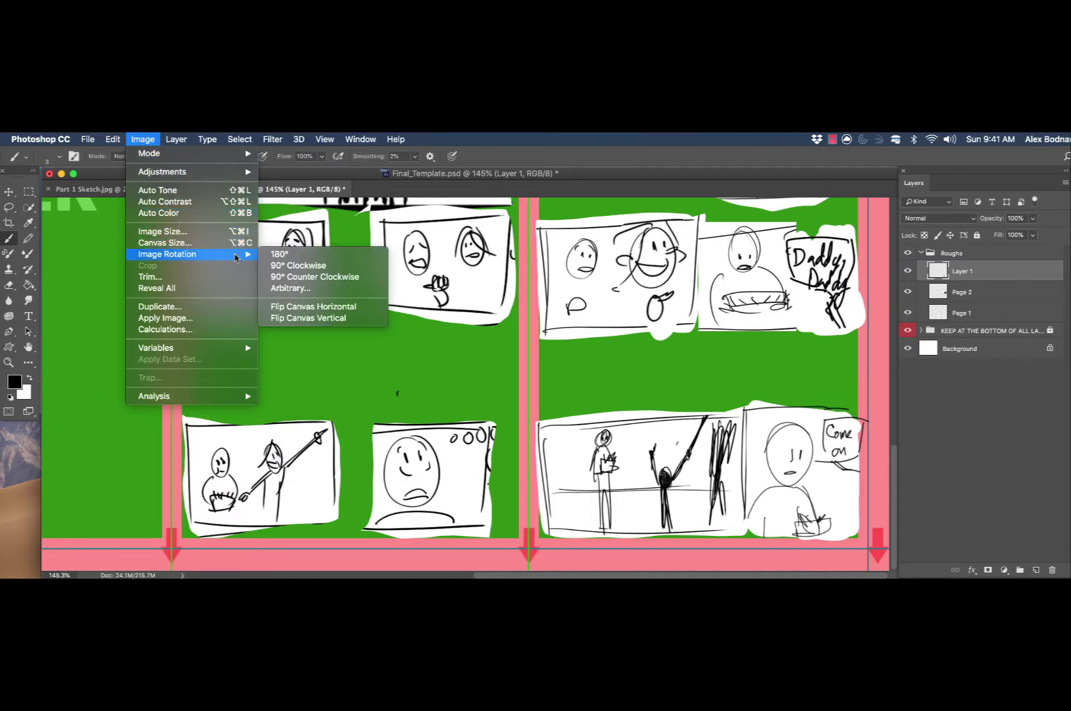
left_click(320, 257)
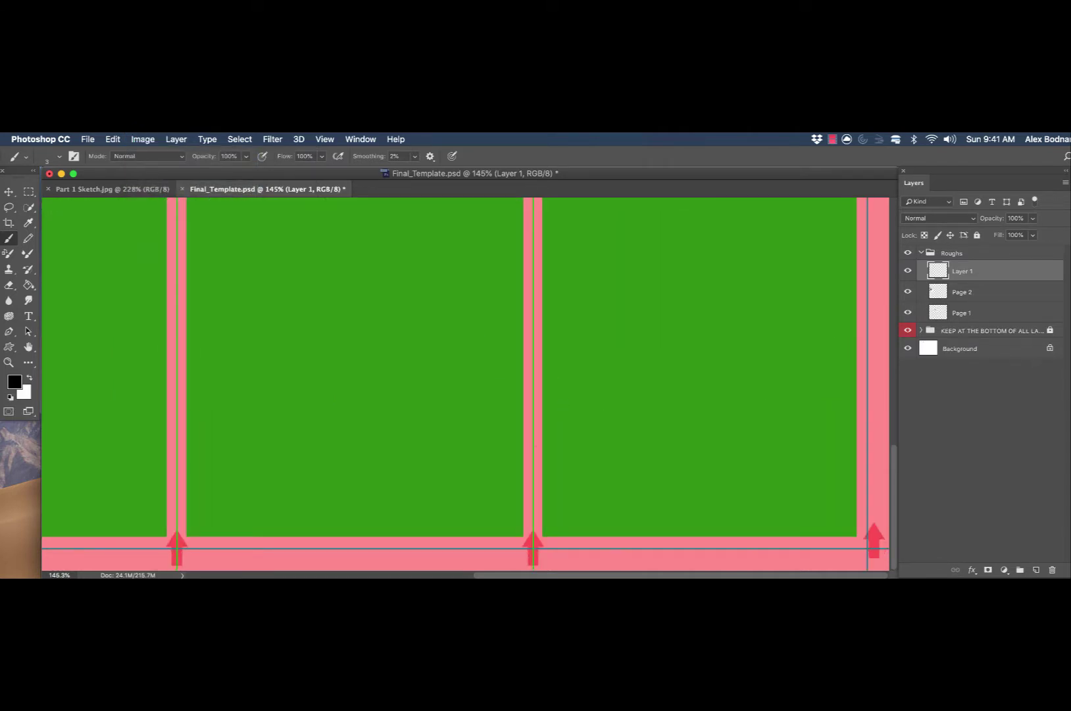
key("z")
key("super+0")
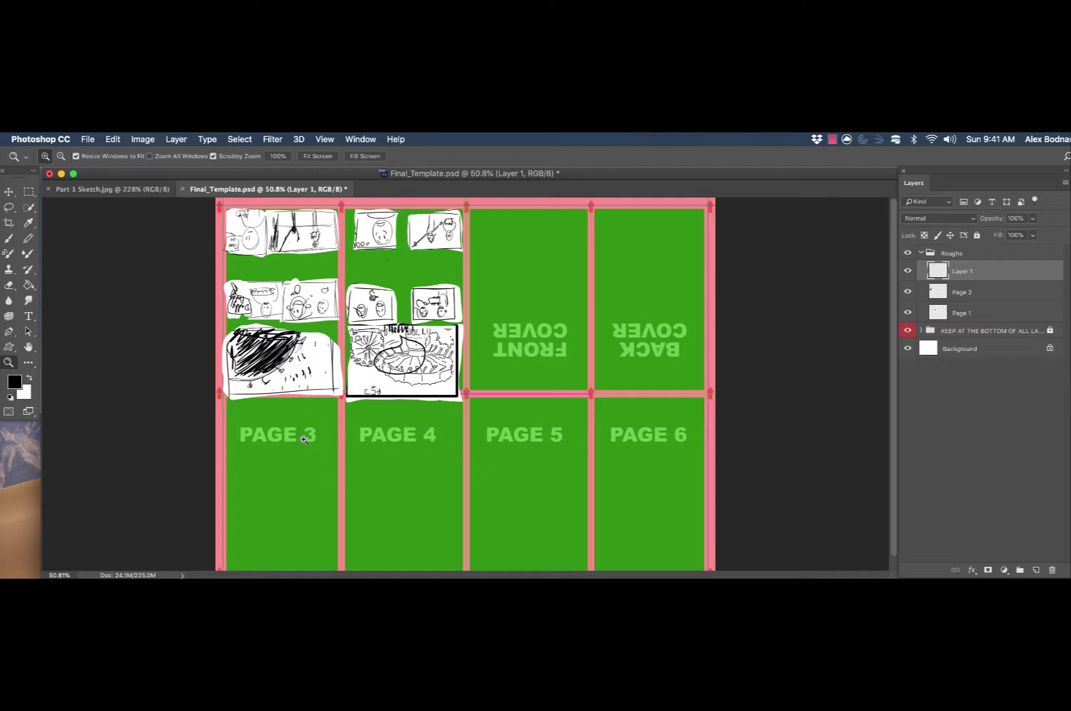
left_click_drag(289, 434, 352, 437)
left_click_drag(297, 463, 433, 435)
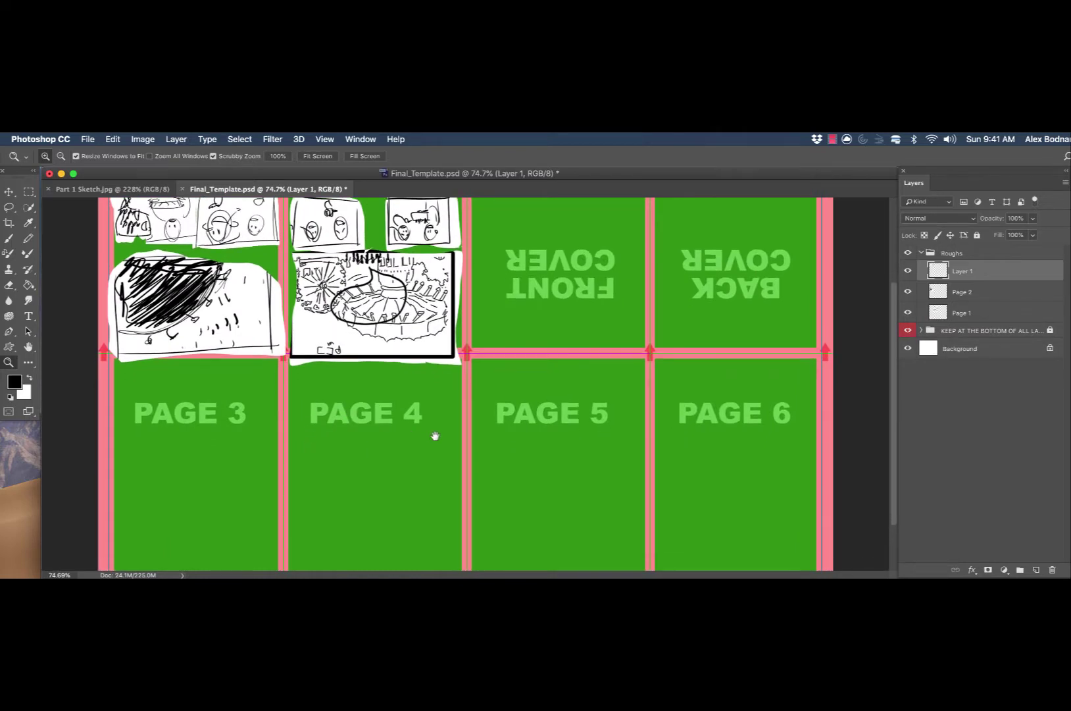
left_click_drag(215, 426, 476, 411)
left_click_drag(376, 445, 350, 397)
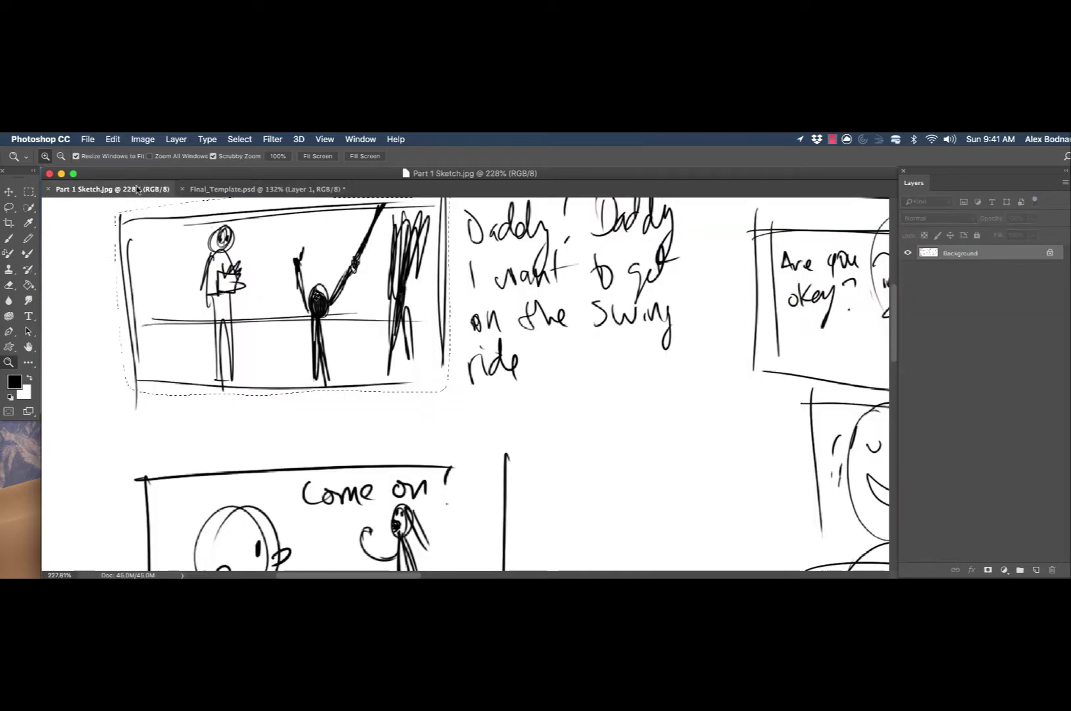
- In Part 1 Sketch.jpg, copy the "Come on! alright" panel with a rectangular selection
left_click(130, 191)
left_click_drag(500, 448, 475, 301)
left_click_drag(474, 414, 499, 381)
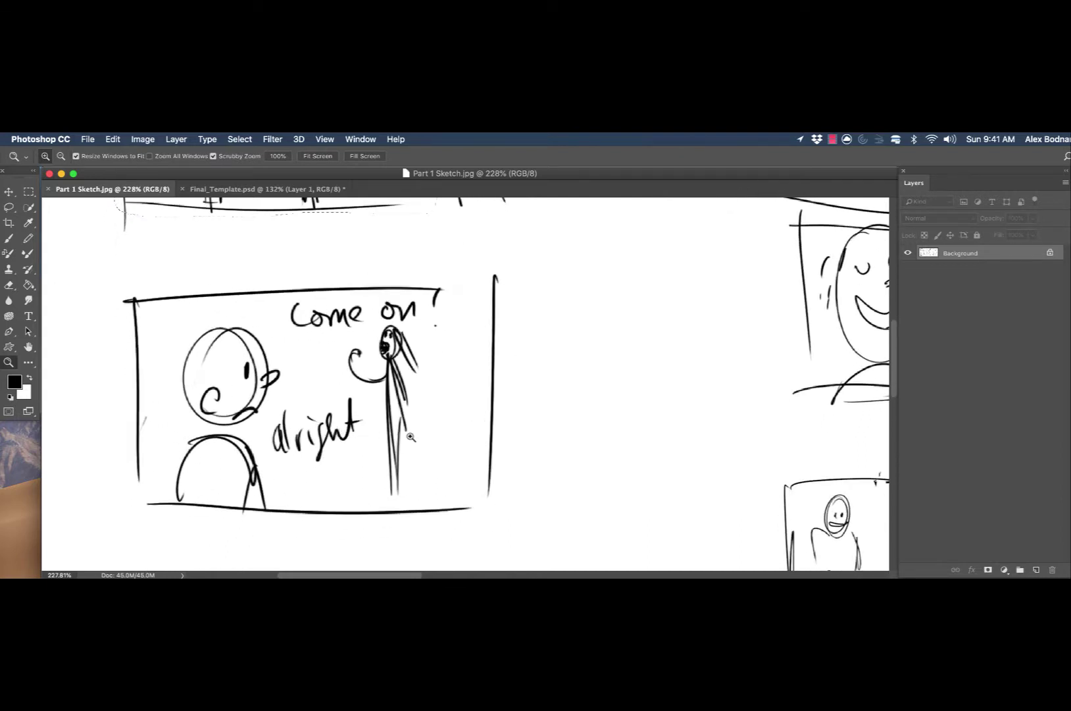
key("m")
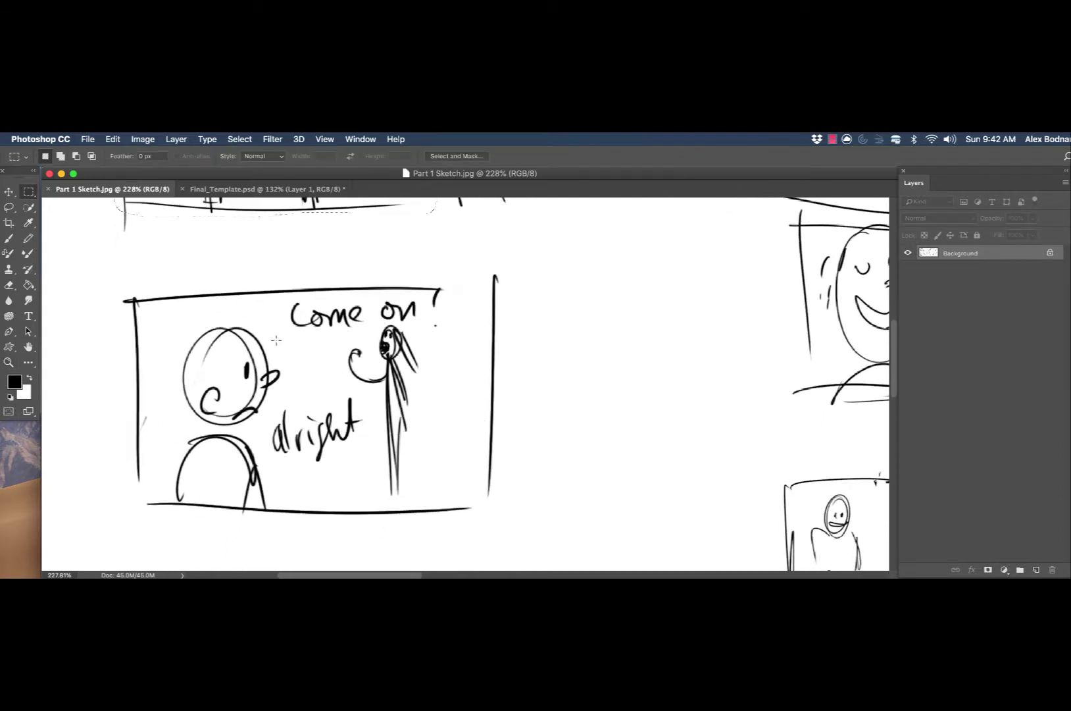
left_click_drag(124, 285, 503, 516)
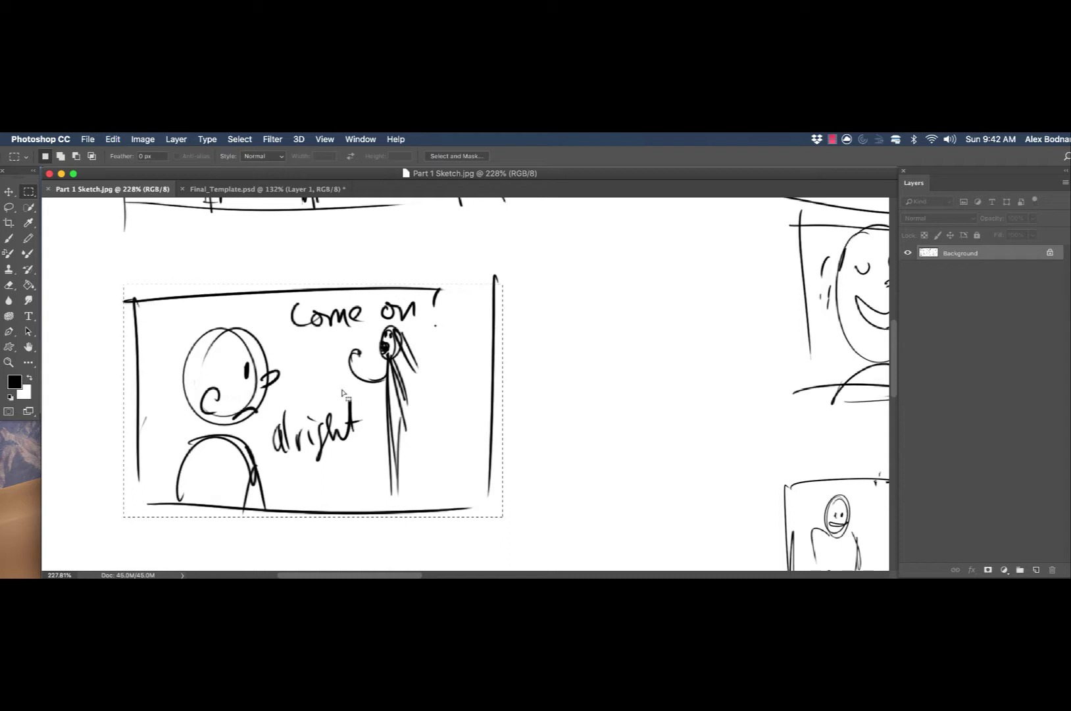
- Paste the "Come on! alright" panel into Final_Template.psd and place it in the upper-left corner of page 3
left_click(242, 191)
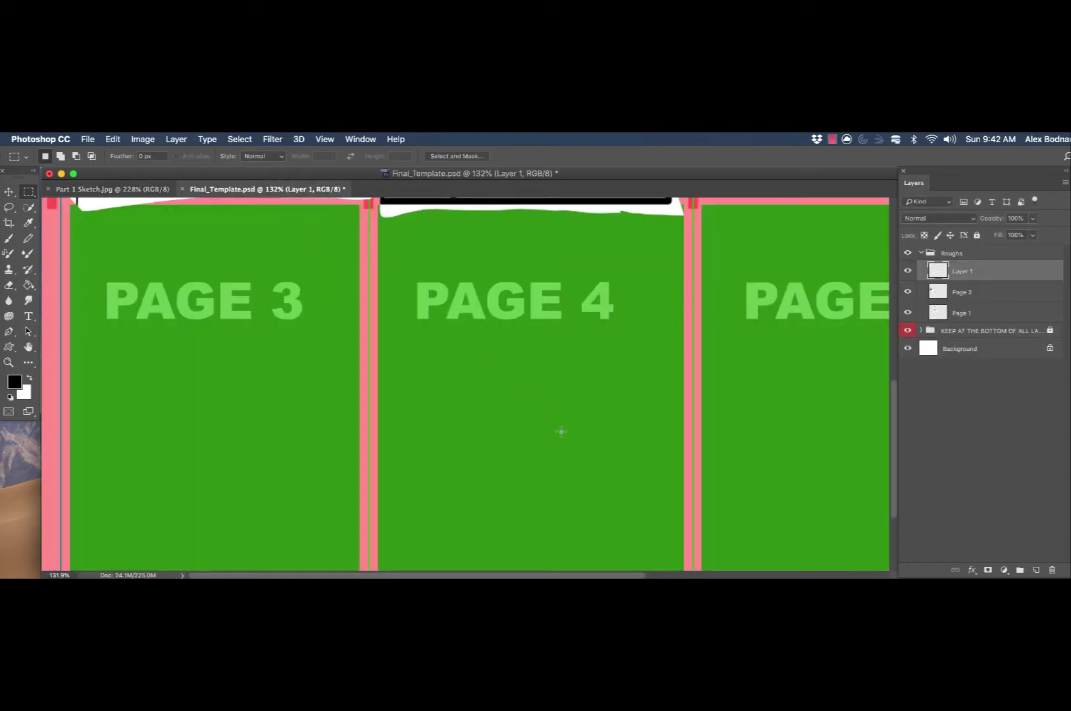
key("super+v")
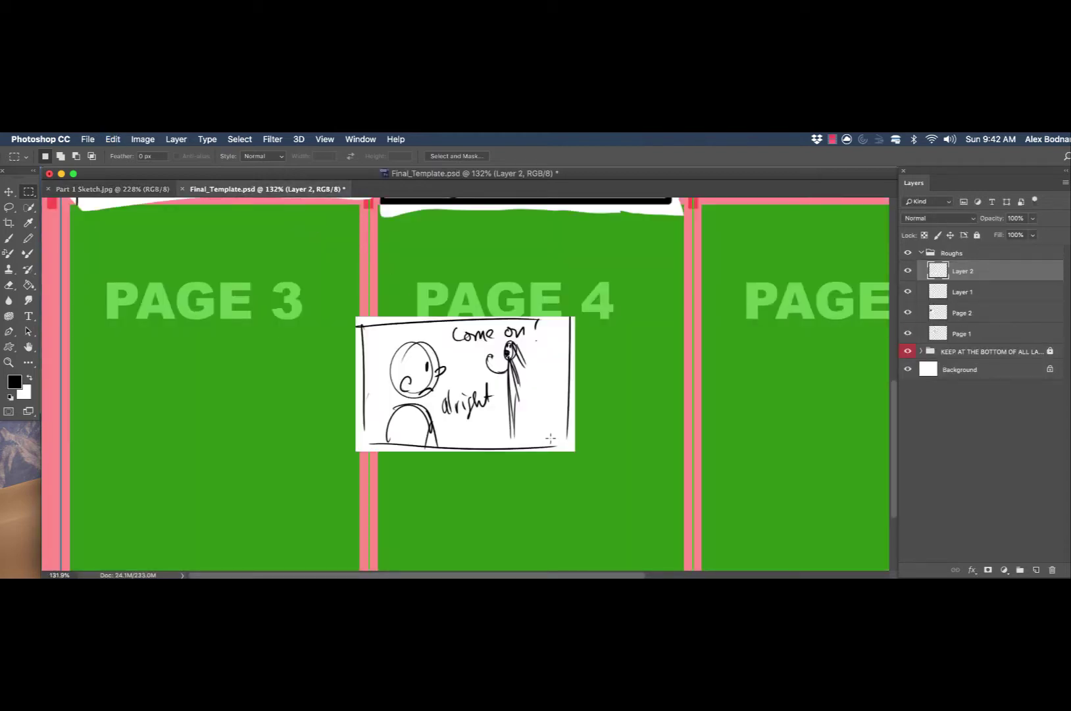
key("v")
mouse_move(464, 390)
left_mouse_down()
mouse_move(181, 278)
mouse_move(227, 293)
left_mouse_up()
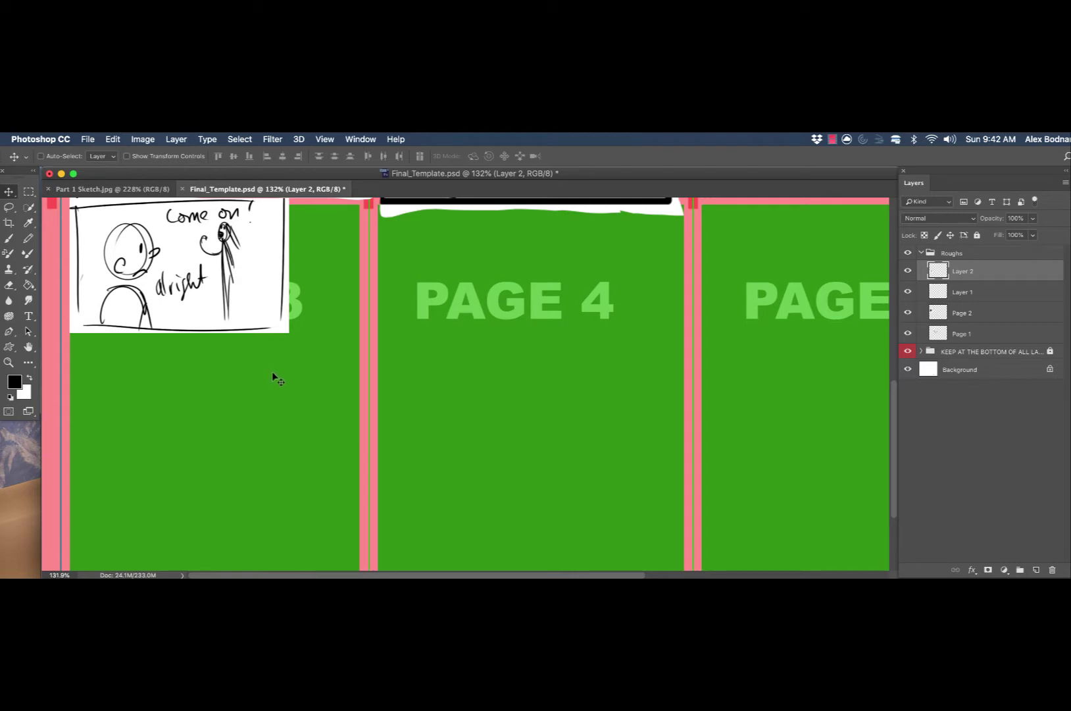
- In Part 1 Sketch.jpg, lasso and copy the final panel of the seated couple, including the "drip" lettering
key("z")
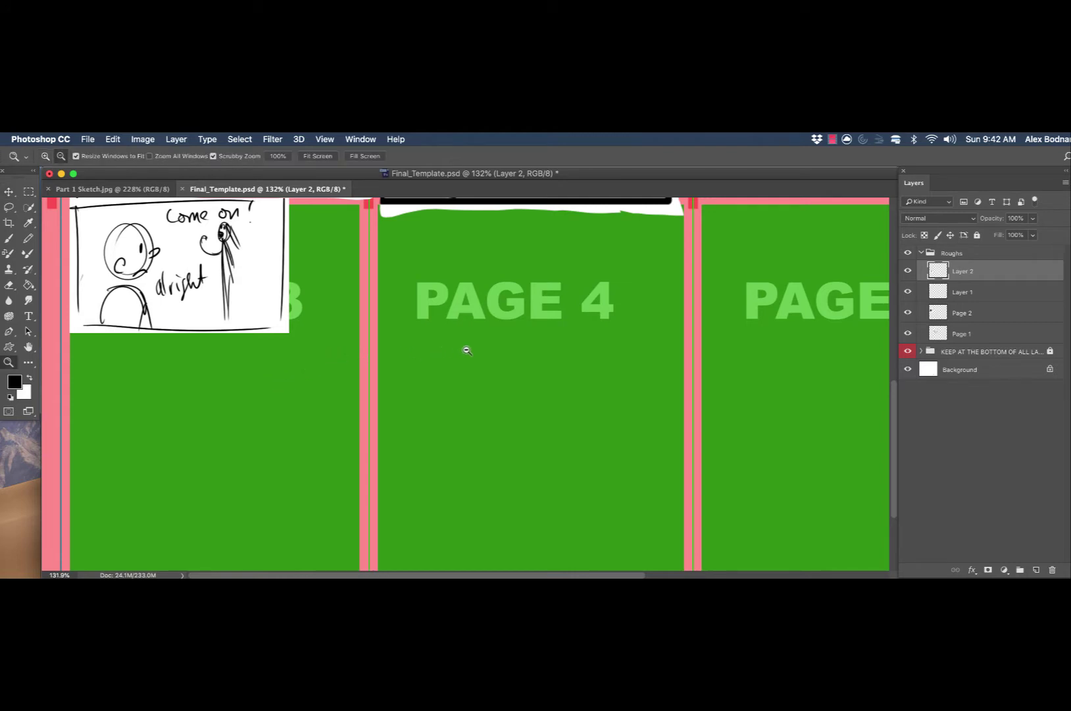
left_click_drag(512, 352, 482, 352)
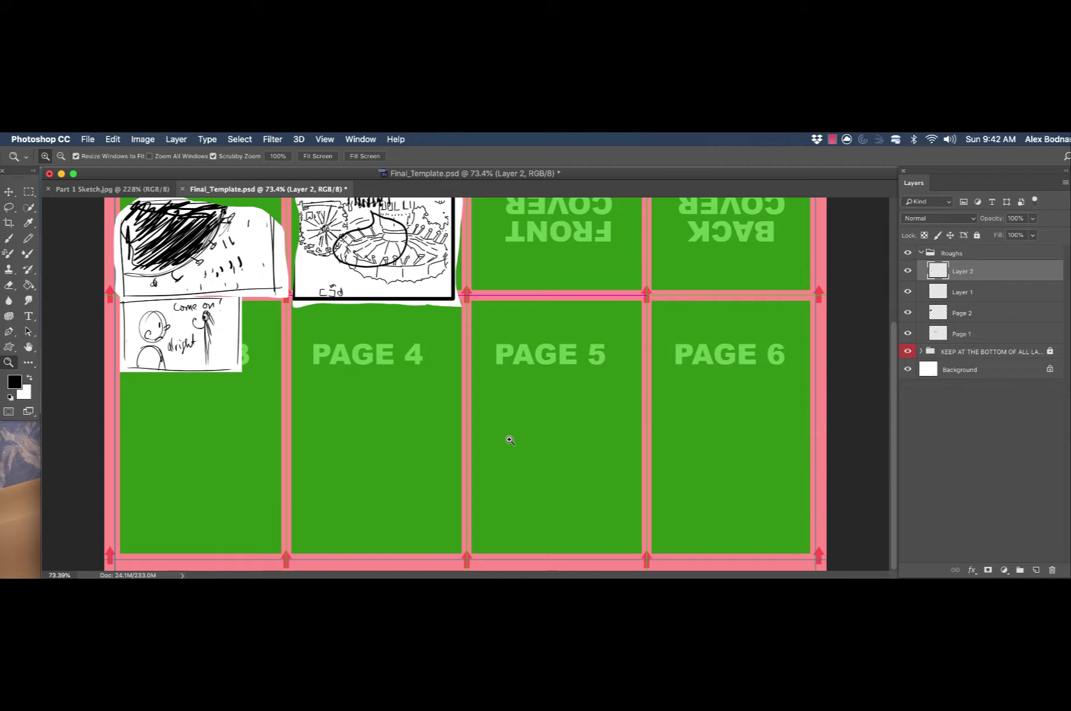
left_click(112, 190)
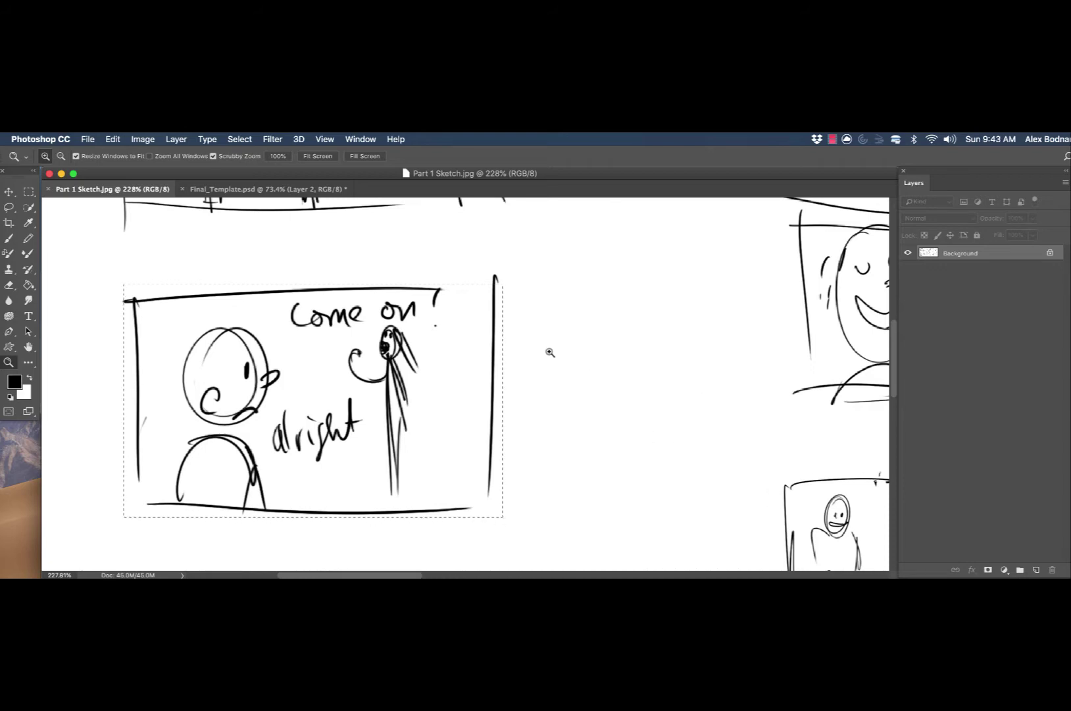
left_click_drag(603, 375, 544, 374)
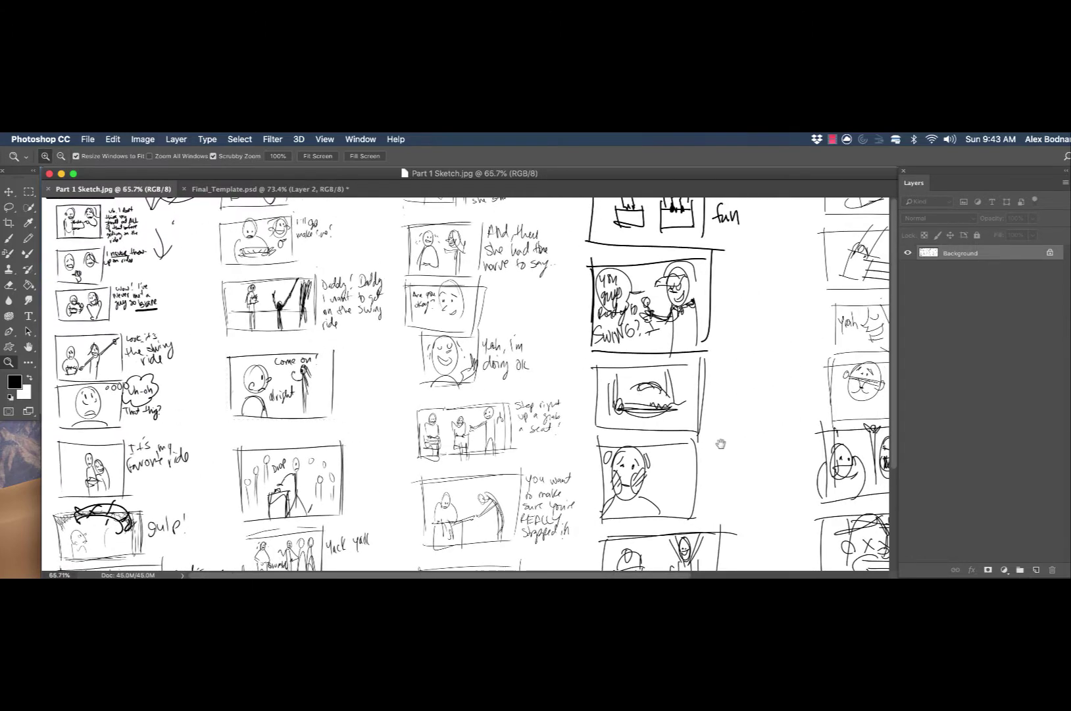
scroll(720, 444, "right", 10)
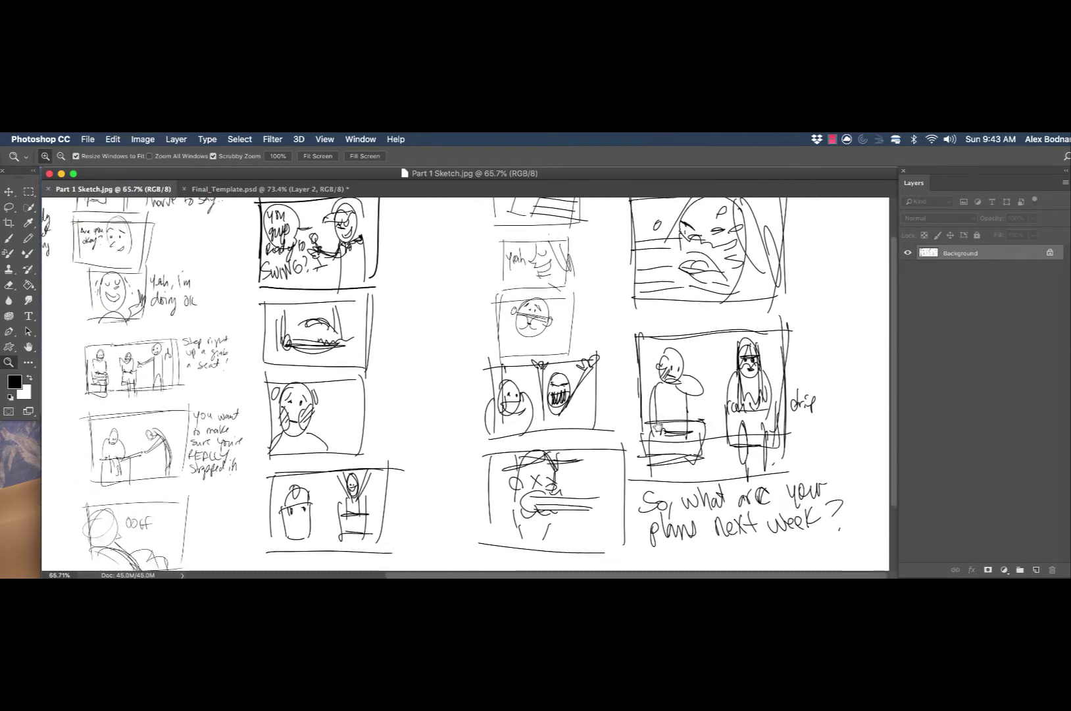
left_click_drag(658, 427, 658, 424)
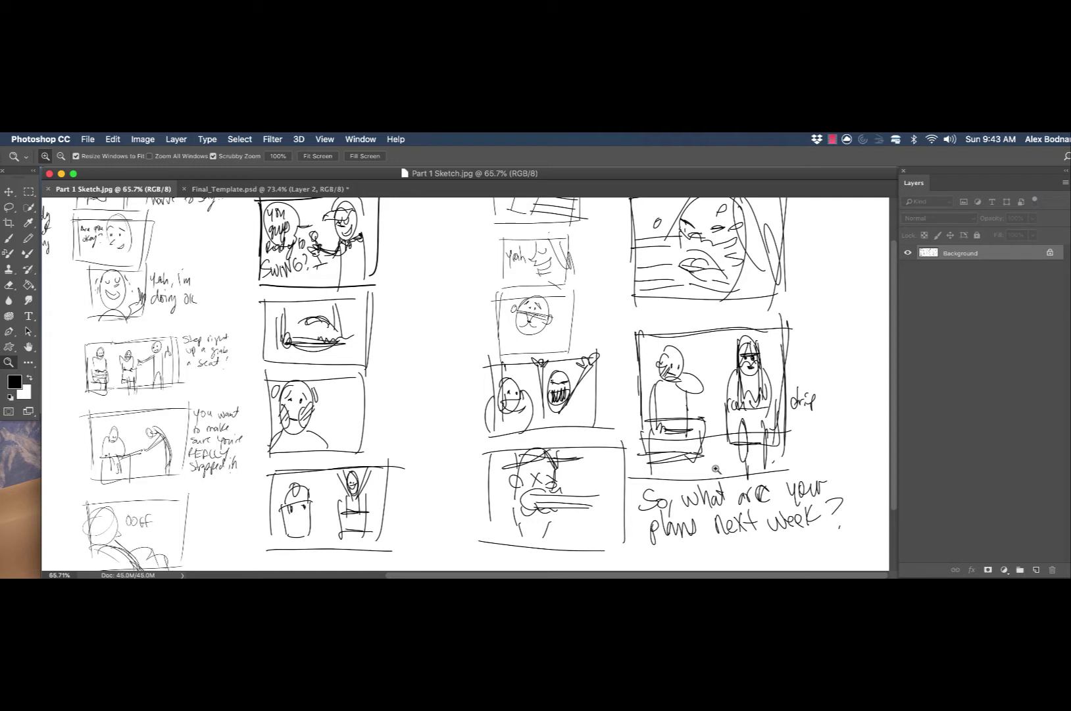
key("l")
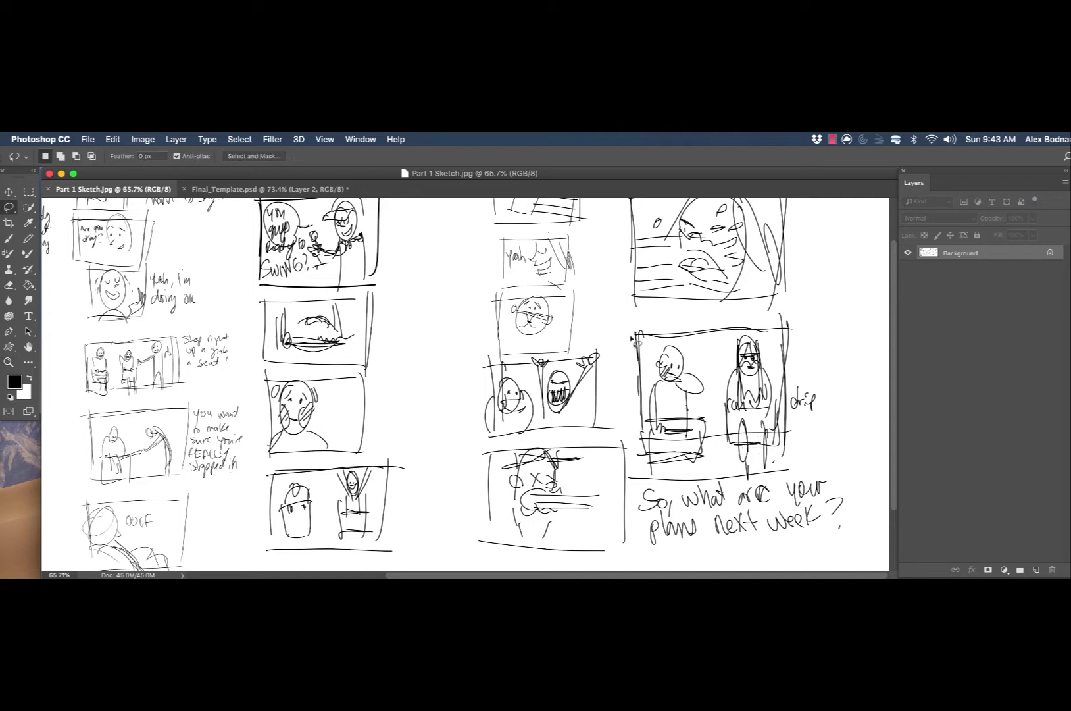
mouse_move(632, 339)
left_mouse_down()
mouse_move(641, 470)
mouse_move(666, 484)
mouse_move(762, 479)
mouse_move(805, 461)
mouse_move(818, 425)
mouse_move(798, 352)
mouse_move(676, 325)
mouse_move(636, 333)
left_mouse_up()
- Paste the seated couple panel into Final_Template.psd and place it at the bottom of page 6
left_click(242, 191)
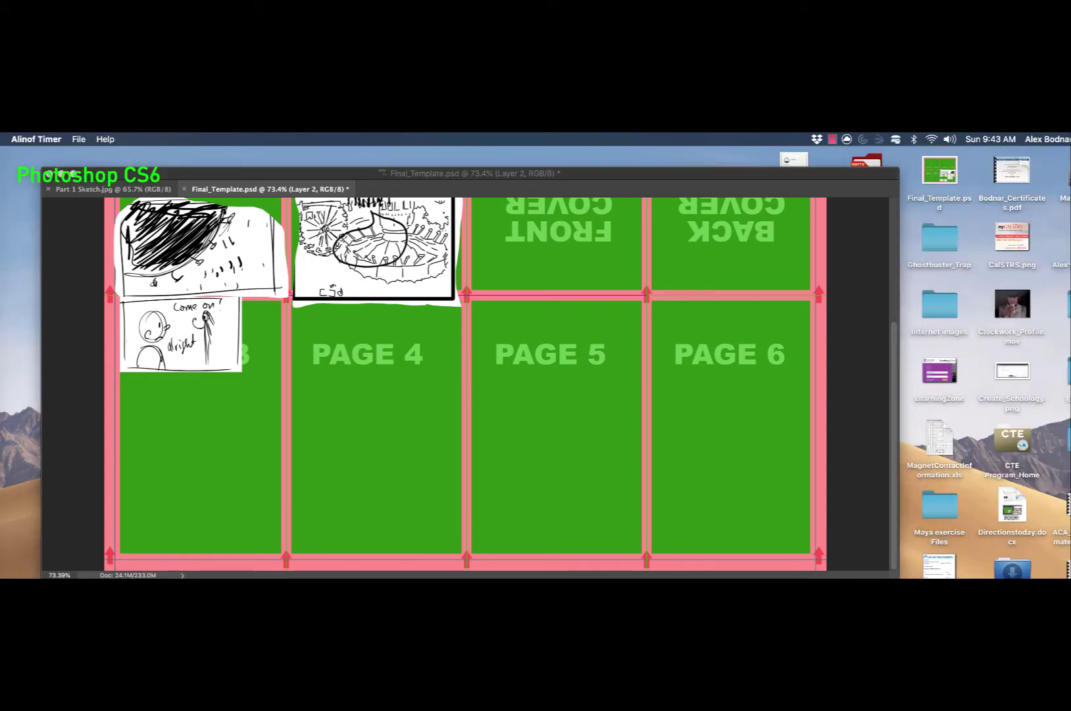
left_click(629, 211)
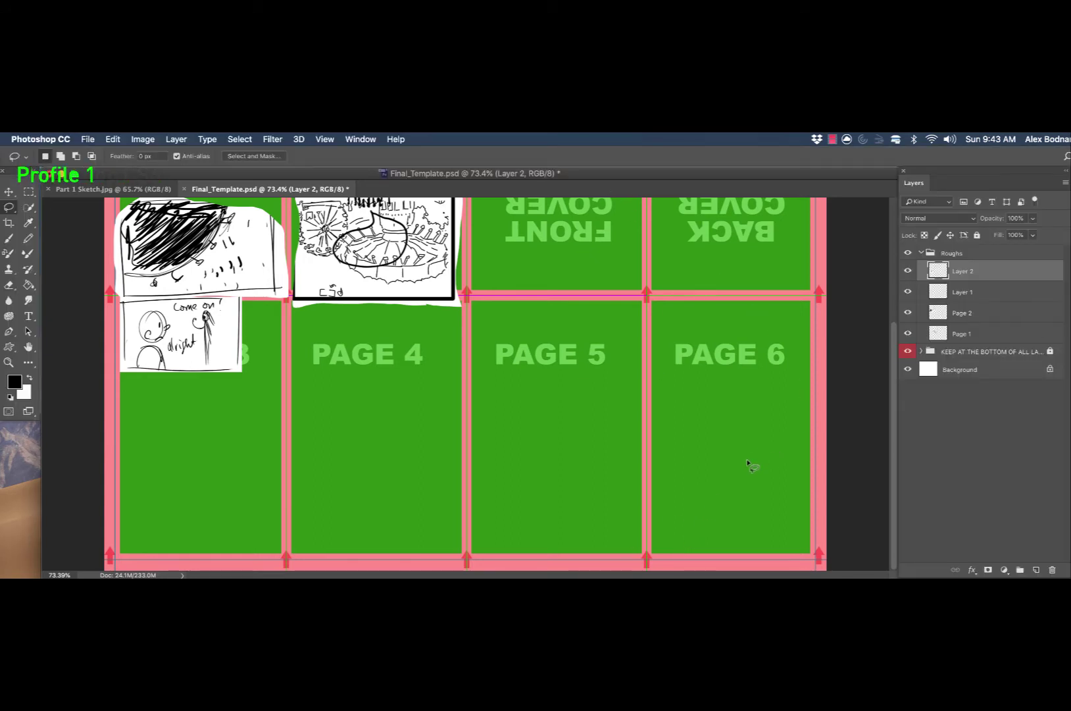
key("super+v")
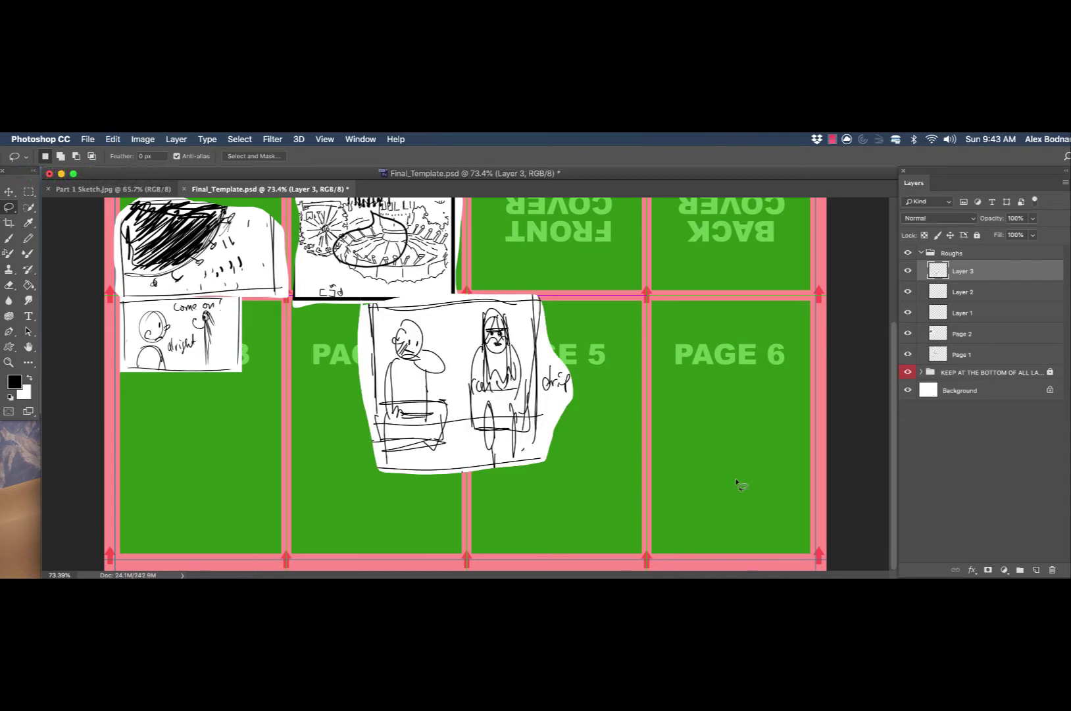
key("v")
mouse_move(491, 428)
left_mouse_down()
mouse_move(683, 439)
mouse_move(749, 464)
mouse_move(752, 521)
left_mouse_up()
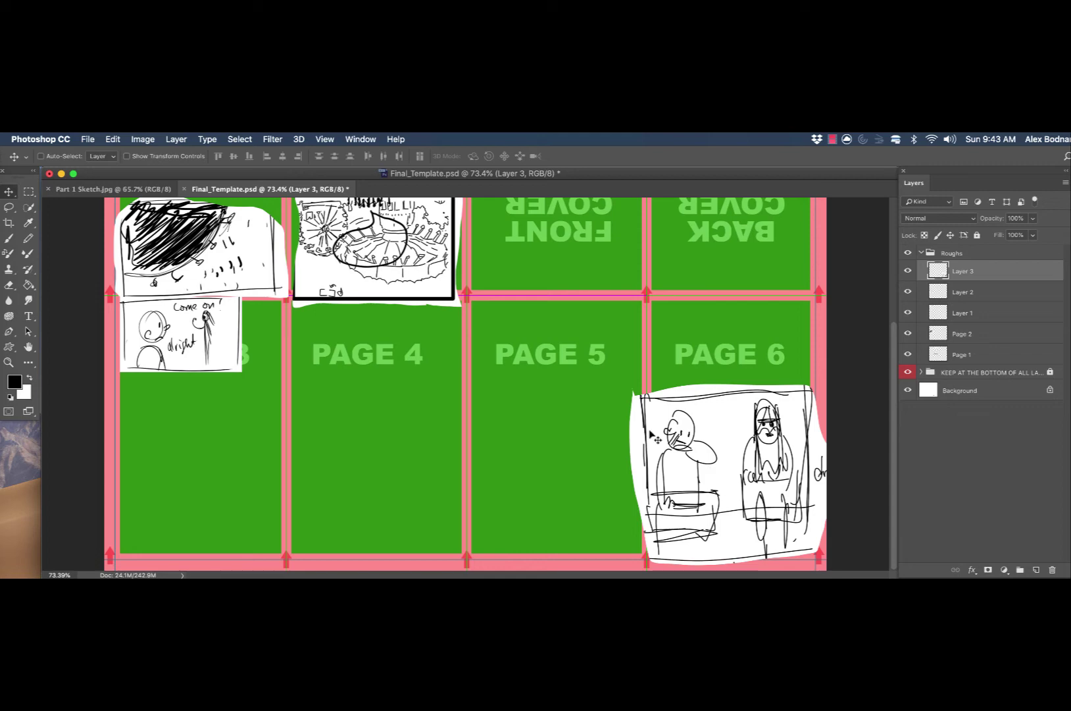
- Return to Part 1 Sketch.jpg and examine the panels in the last column that lead up to the ending
left_click(138, 191)
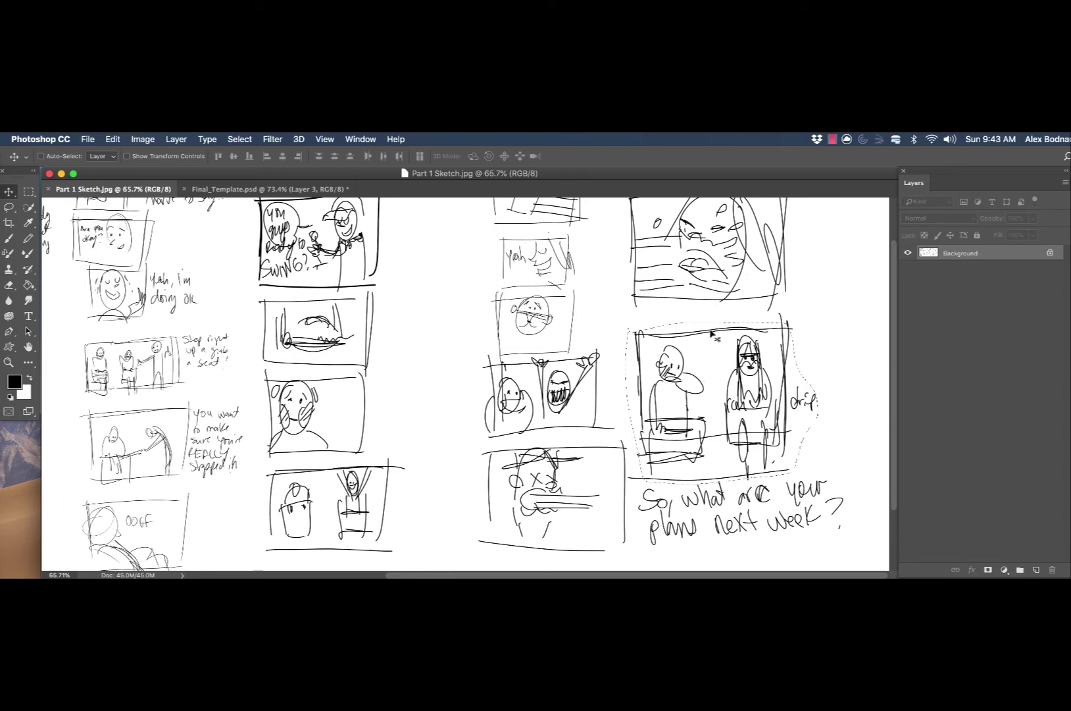
left_click_drag(714, 300, 714, 397)
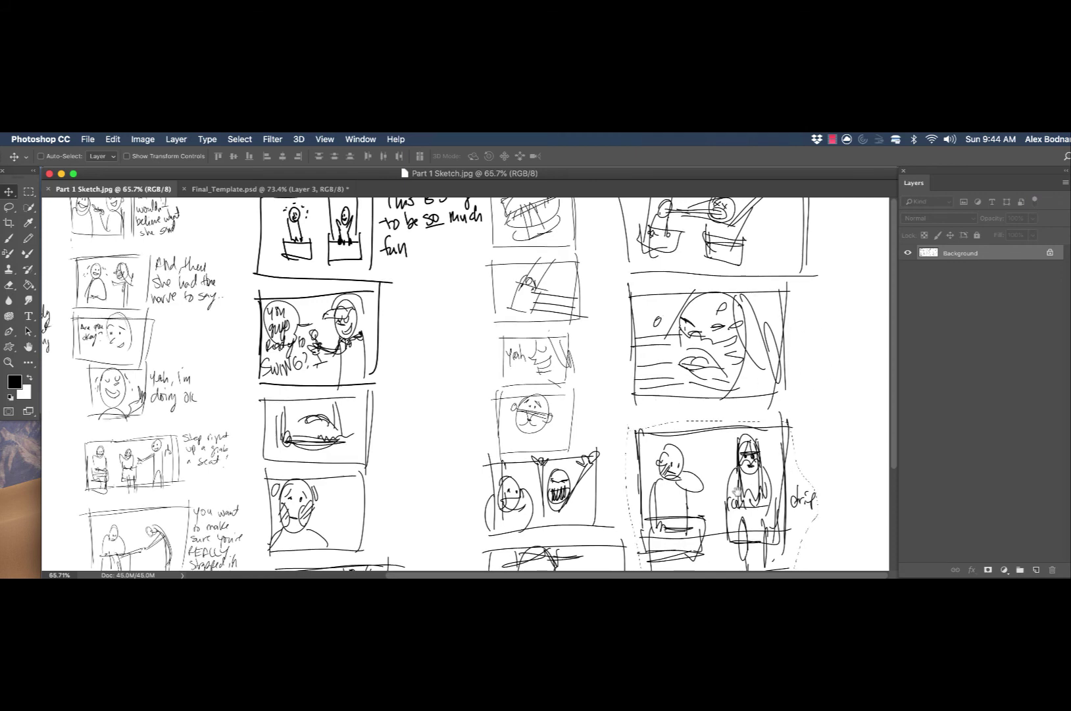
left_click_drag(741, 487, 740, 381)
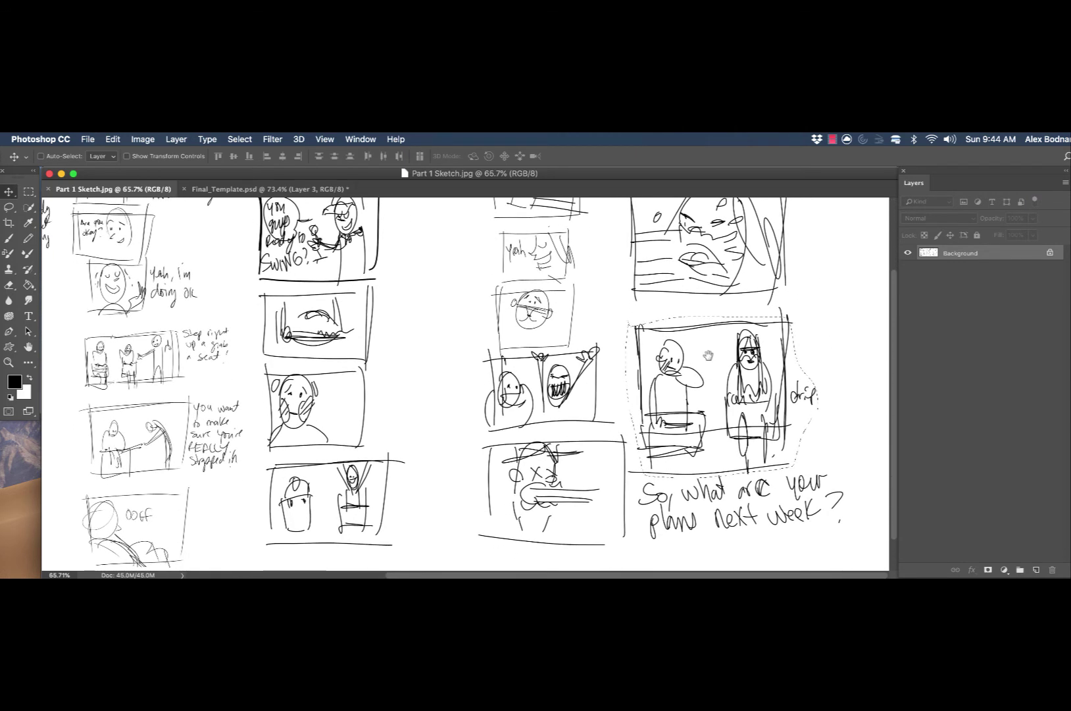